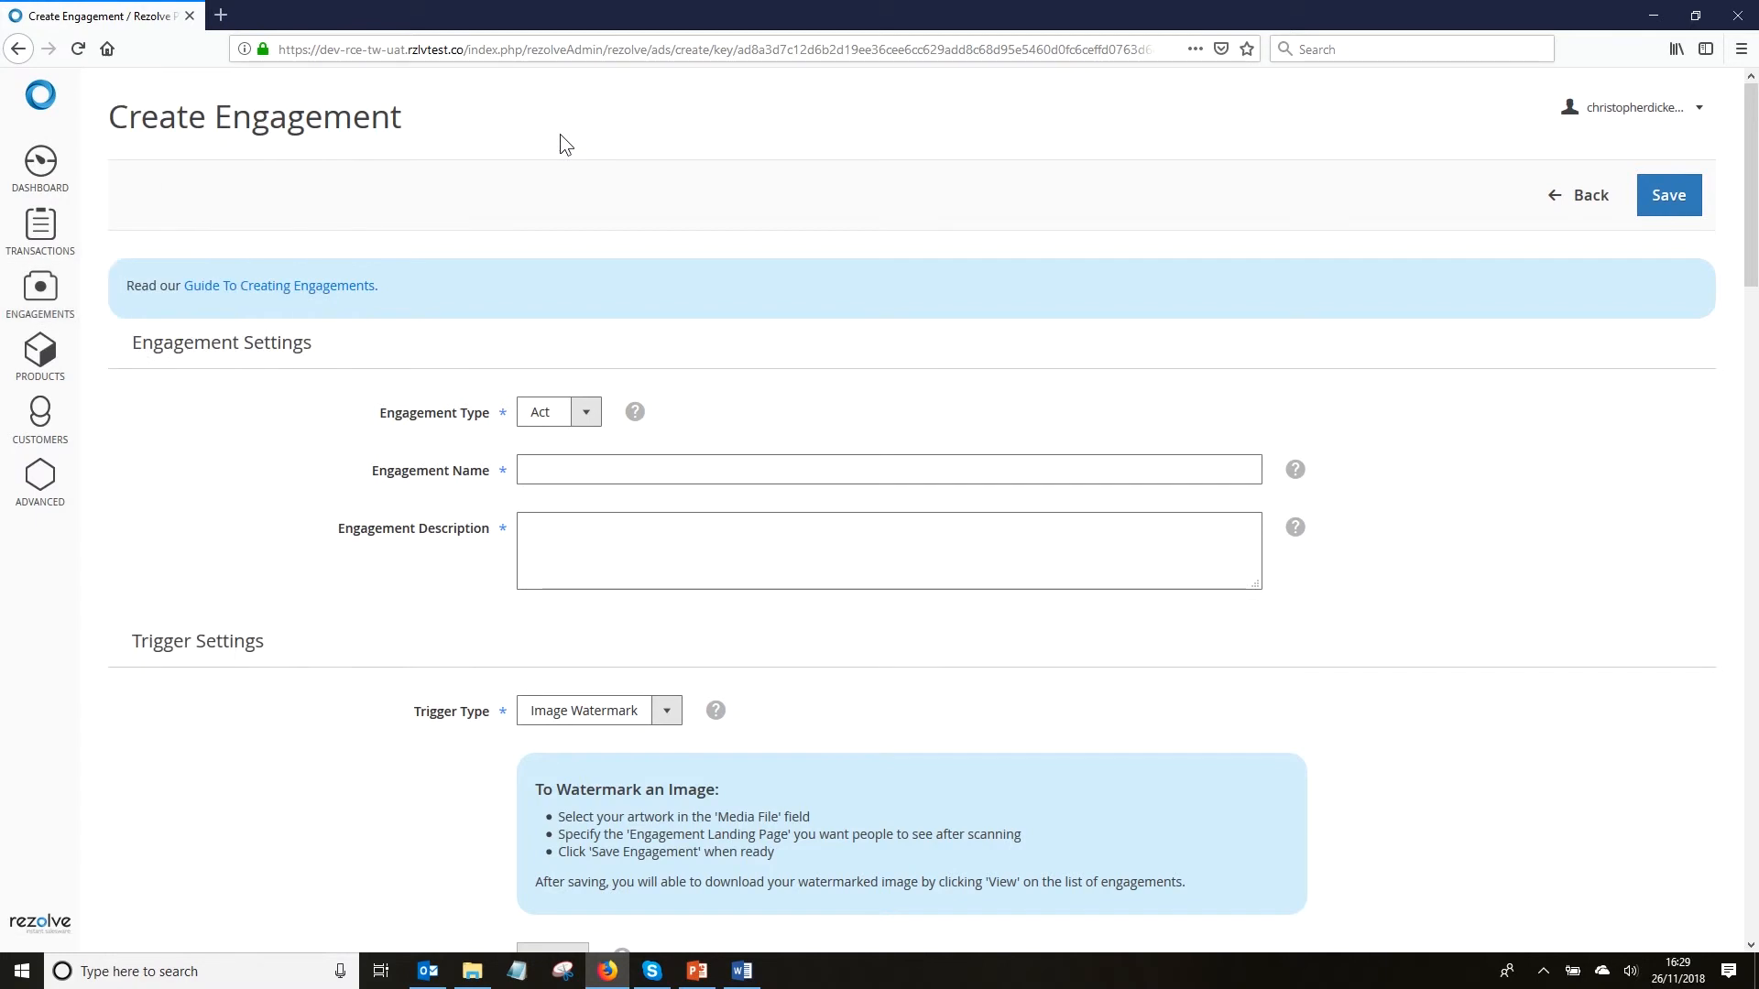
Name the Act engagement "Sign Up For Tennis Coaching" and enter the description "An engagement for tennis lessons".
click(554, 414)
click(556, 470)
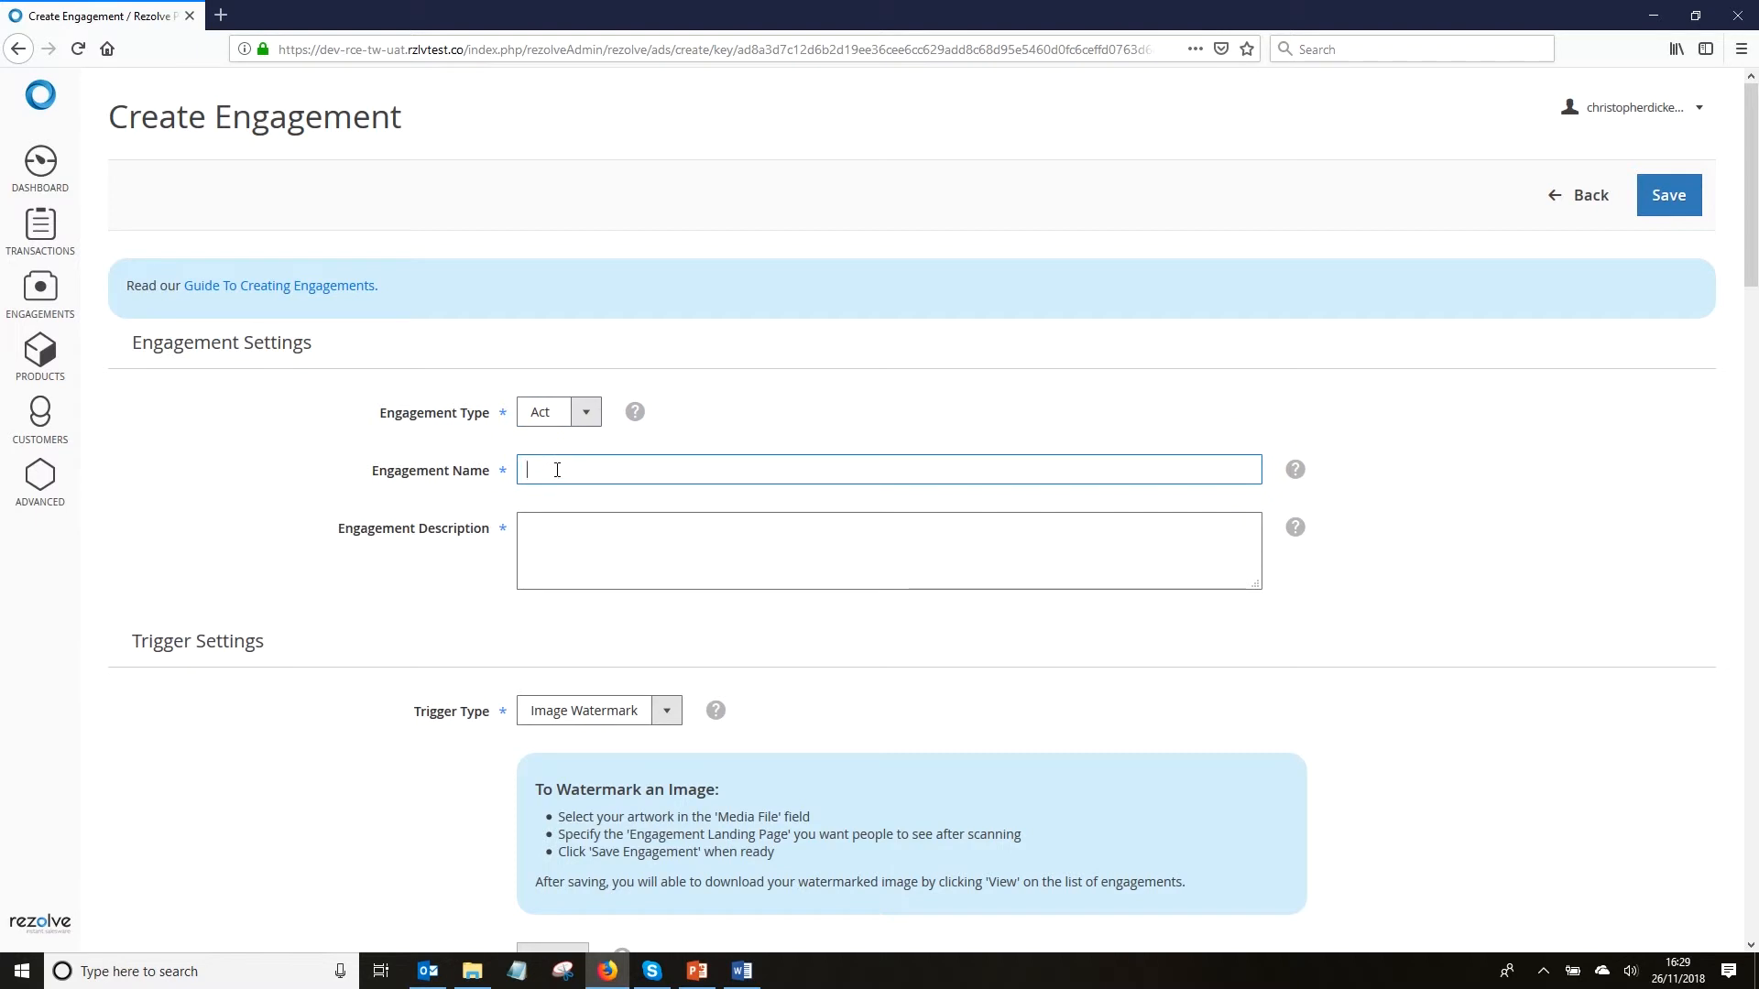
text(Sign Up For Tennis Coaching)
click(562, 559)
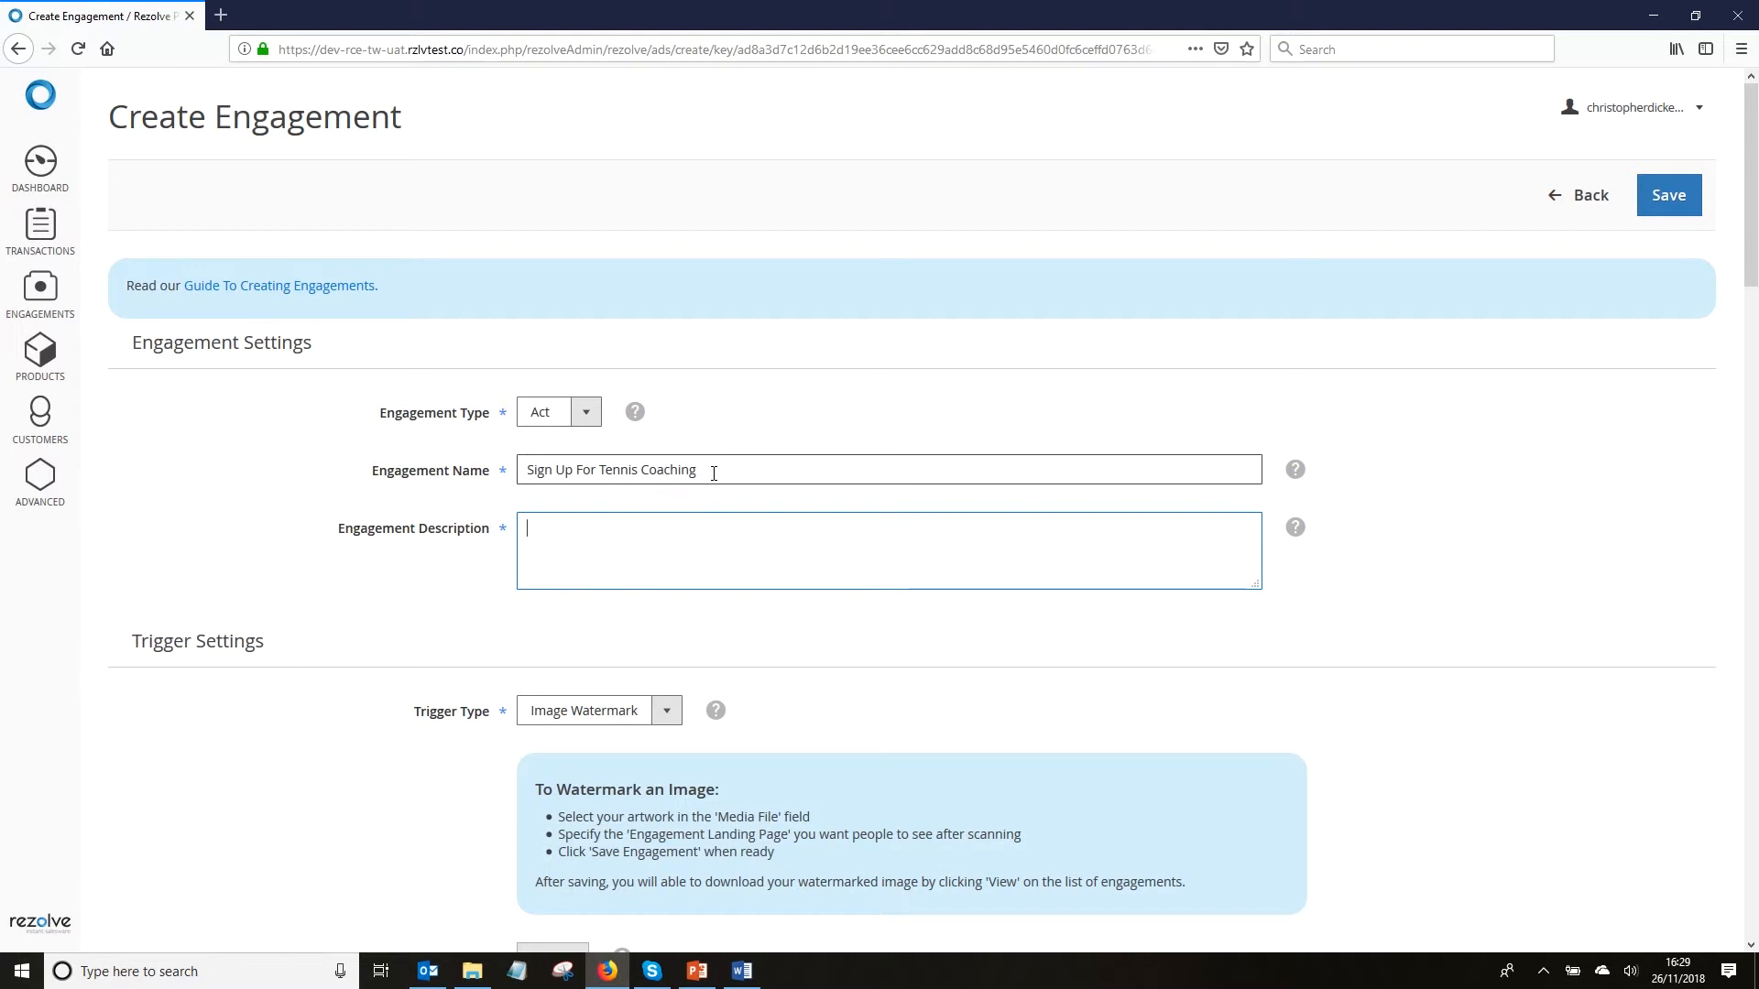
text(An engagement for tennis lessona)
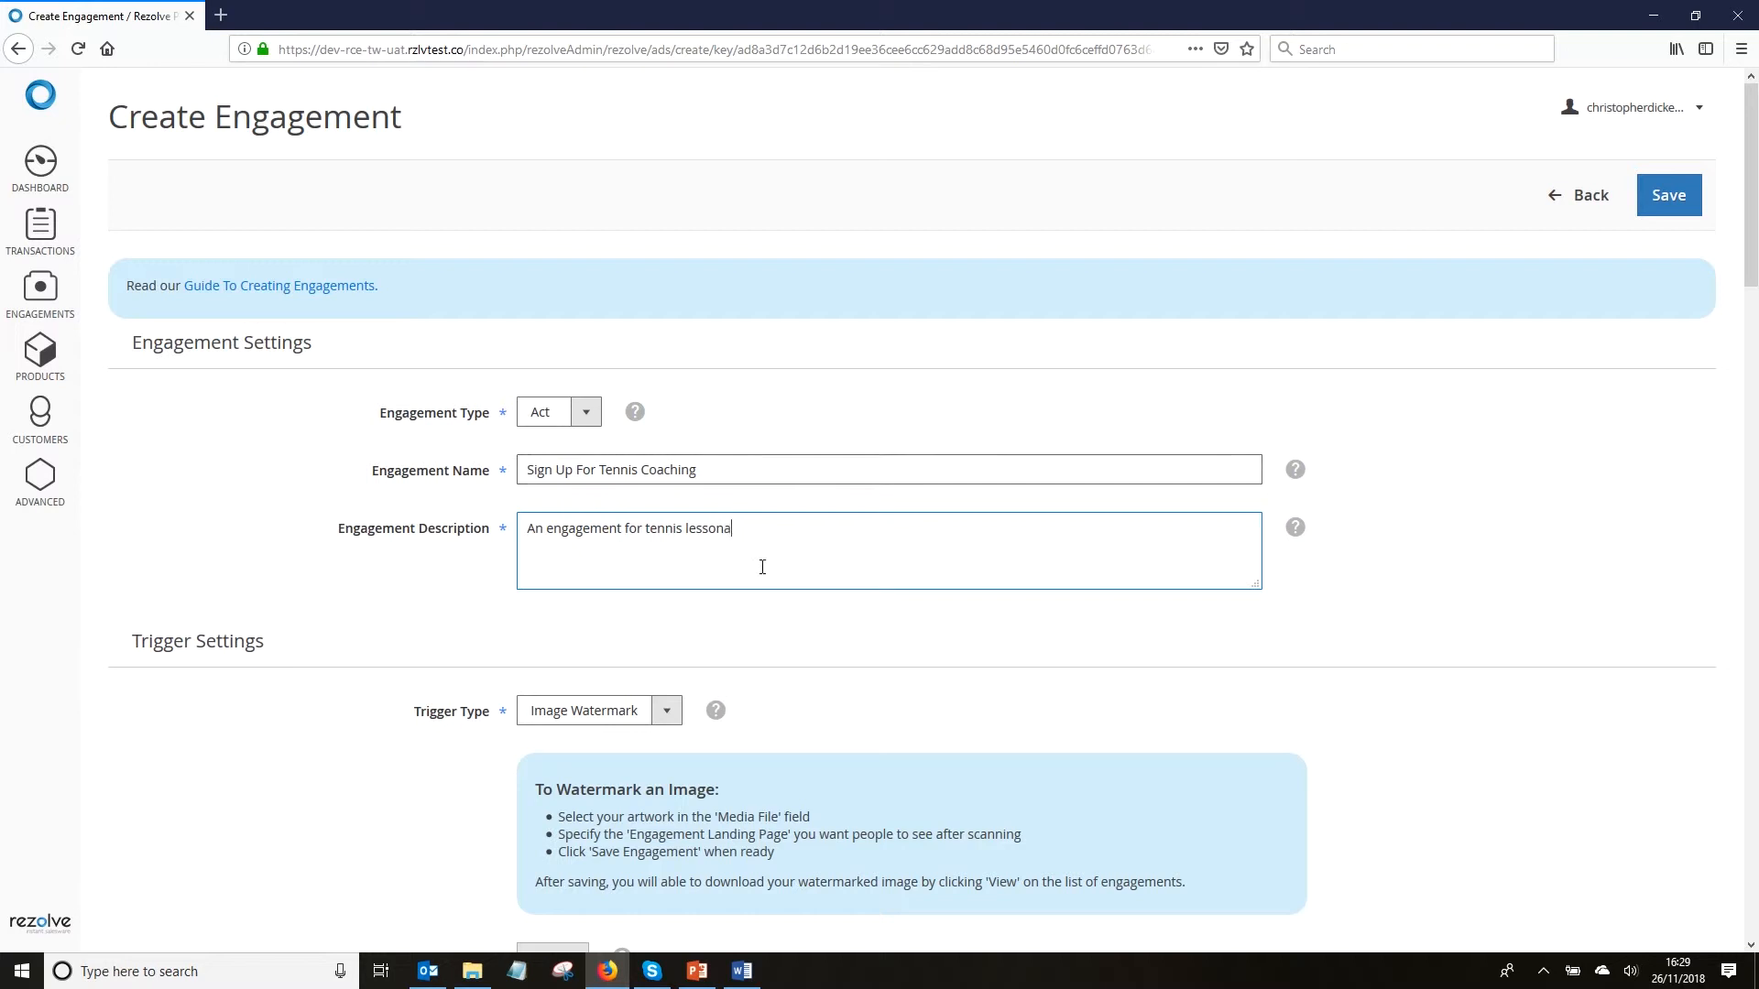
key(BackSpace)
text(s)
Upload Tennis-Lesson-Advert.jpg from the Reference App folder as the media file for the image watermark trigger.
scroll(786, 543, down, 3)
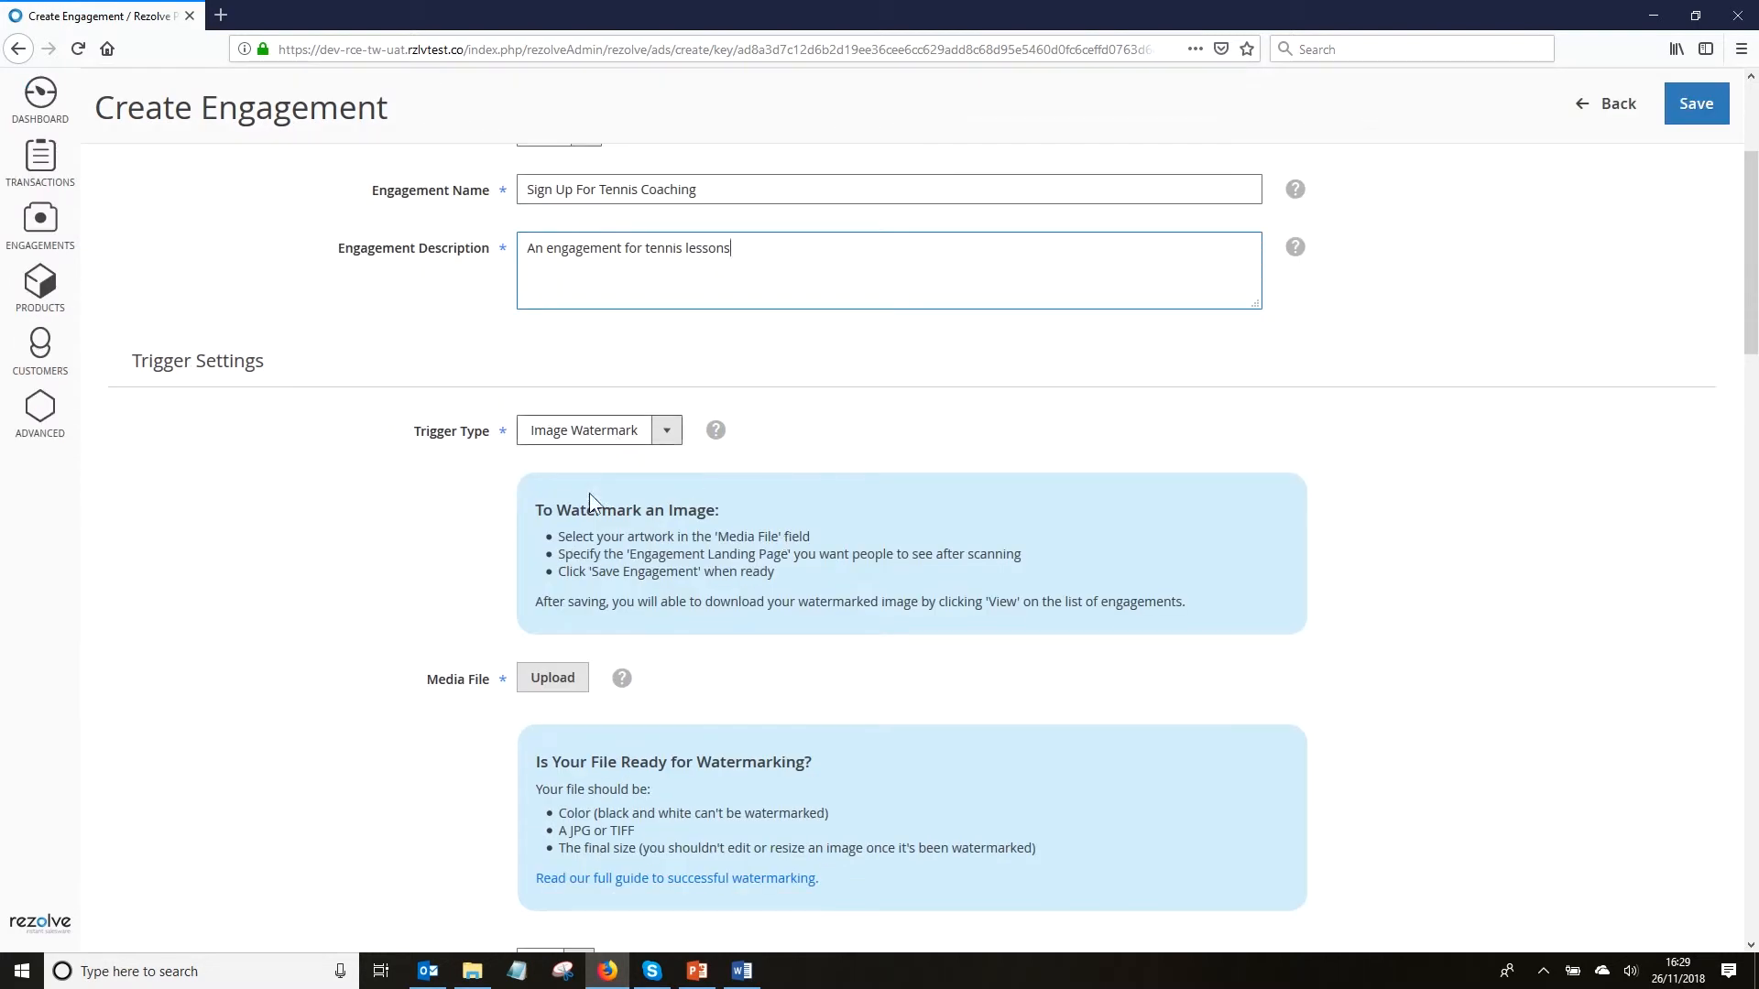
click(555, 681)
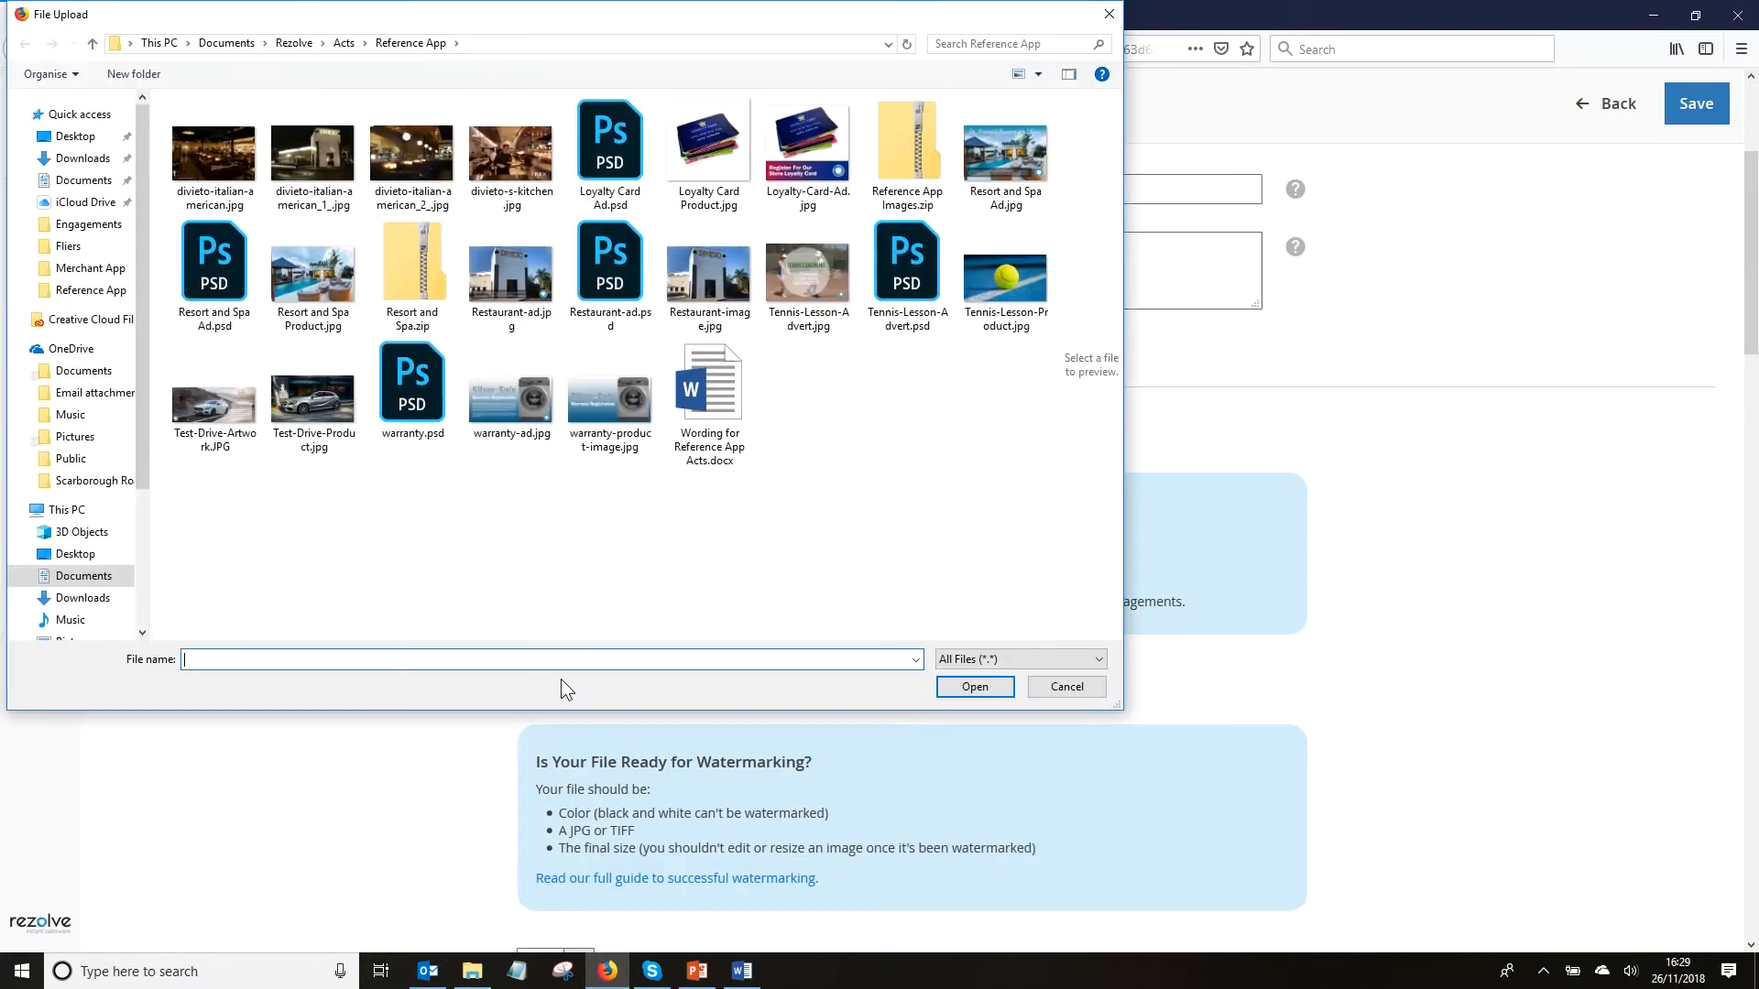
click(832, 295)
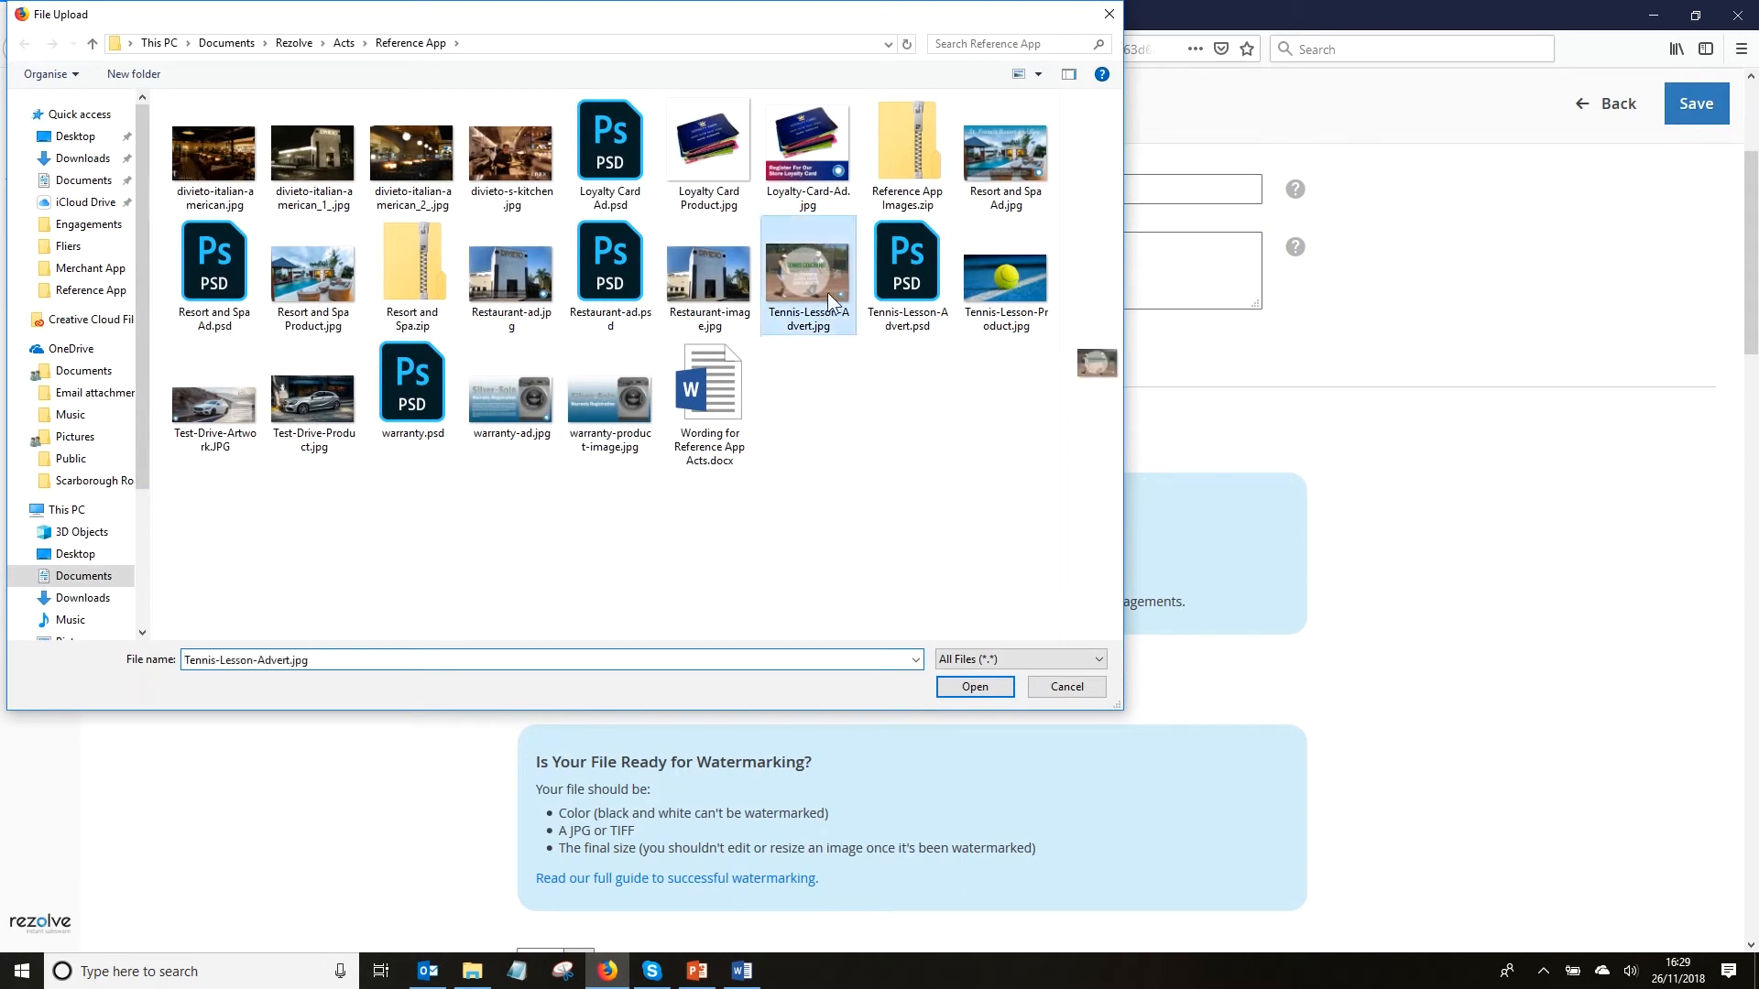
click(970, 688)
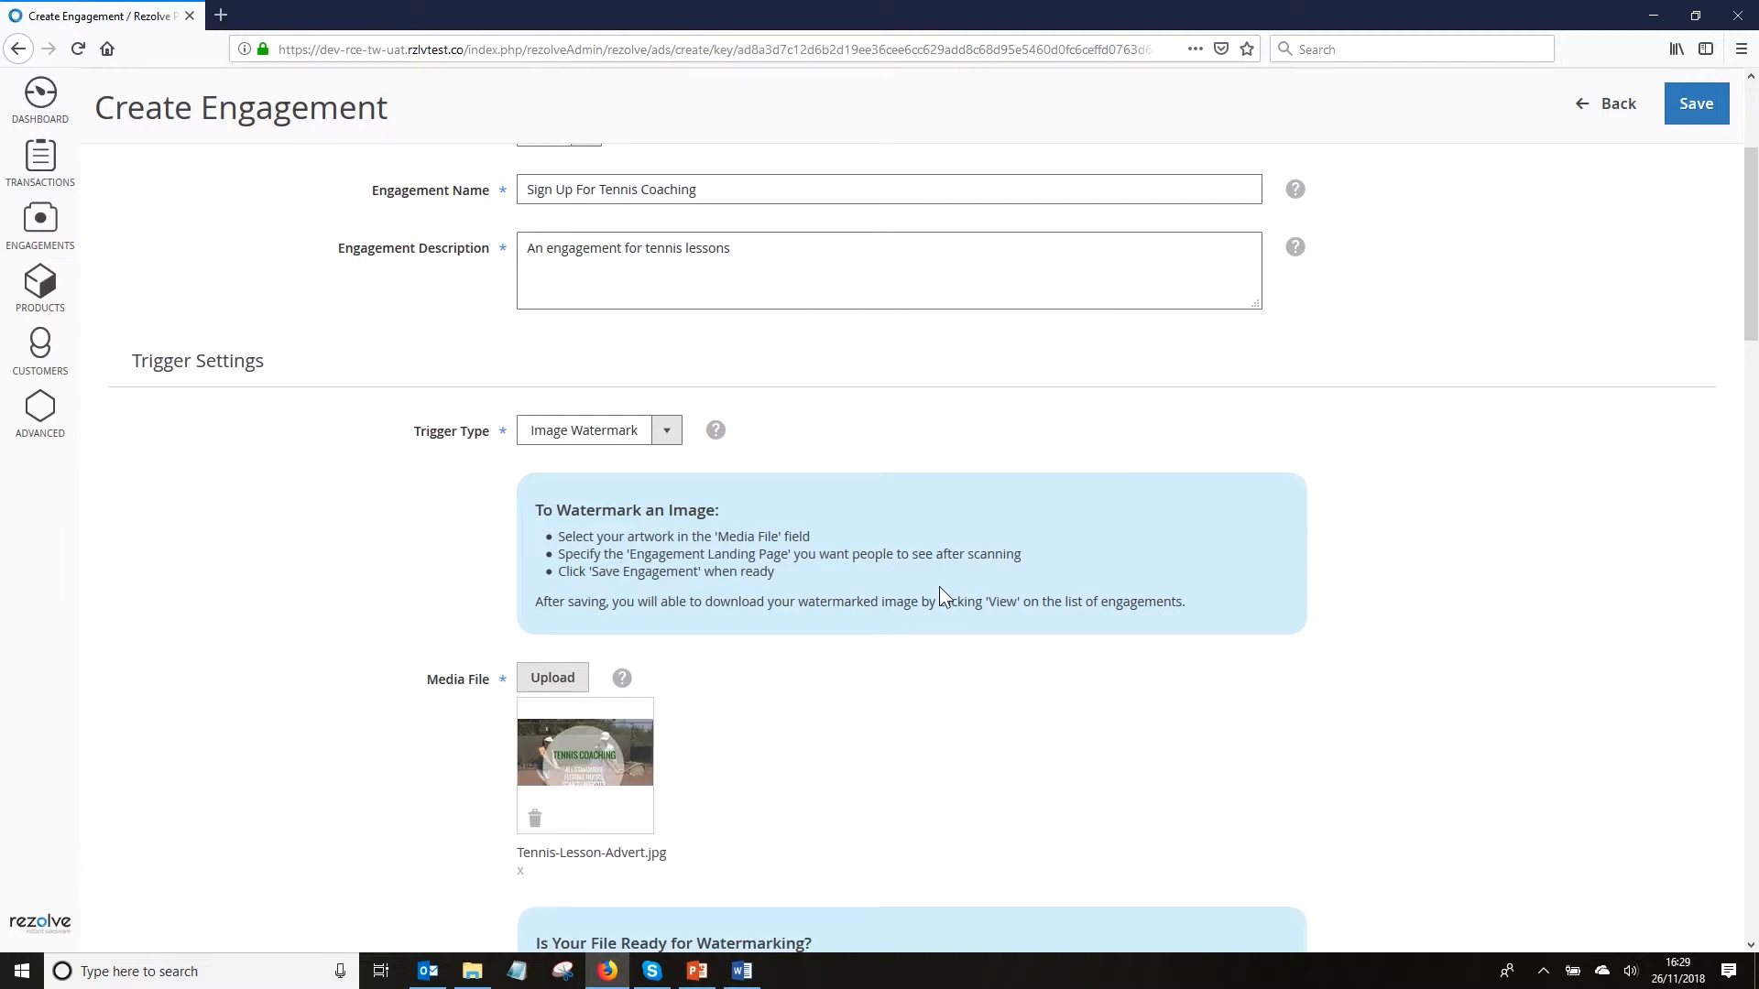
Review the watermark strength, auto-renew setting, landing page title, descriptions and image, and the Preferred Time Slot custom field.
scroll(939, 588, down, 3)
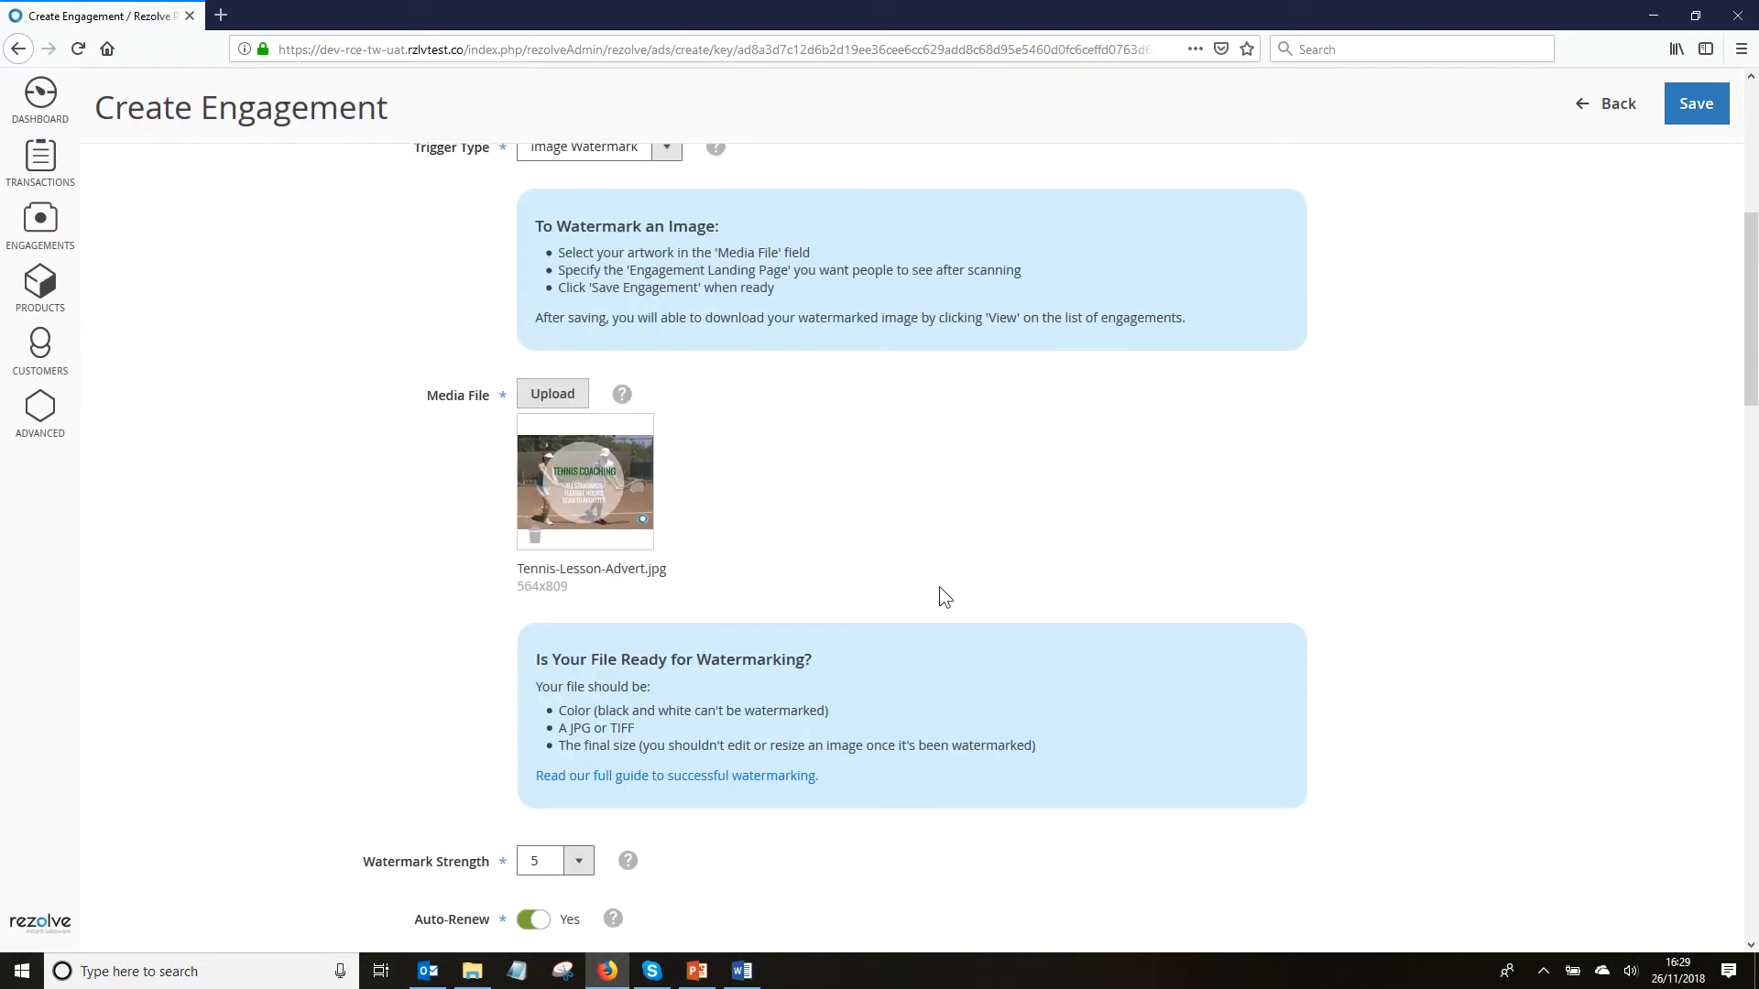
scroll(944, 597, down, 3)
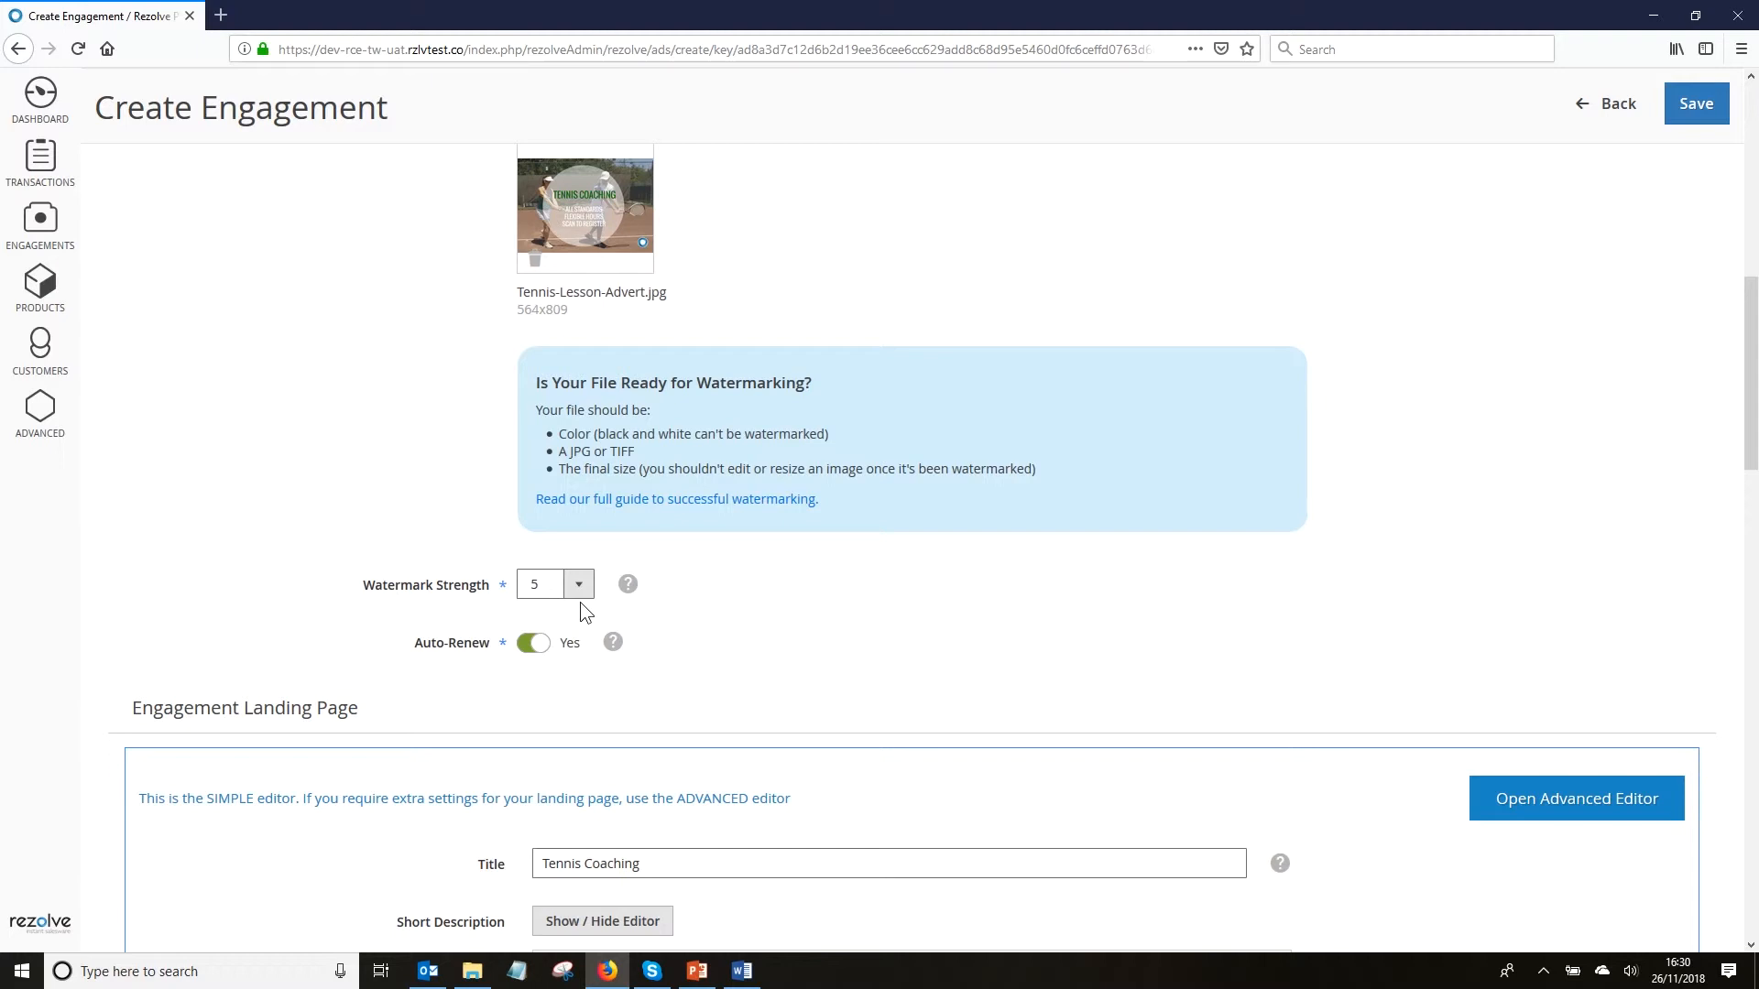
scroll(586, 611, down, 2)
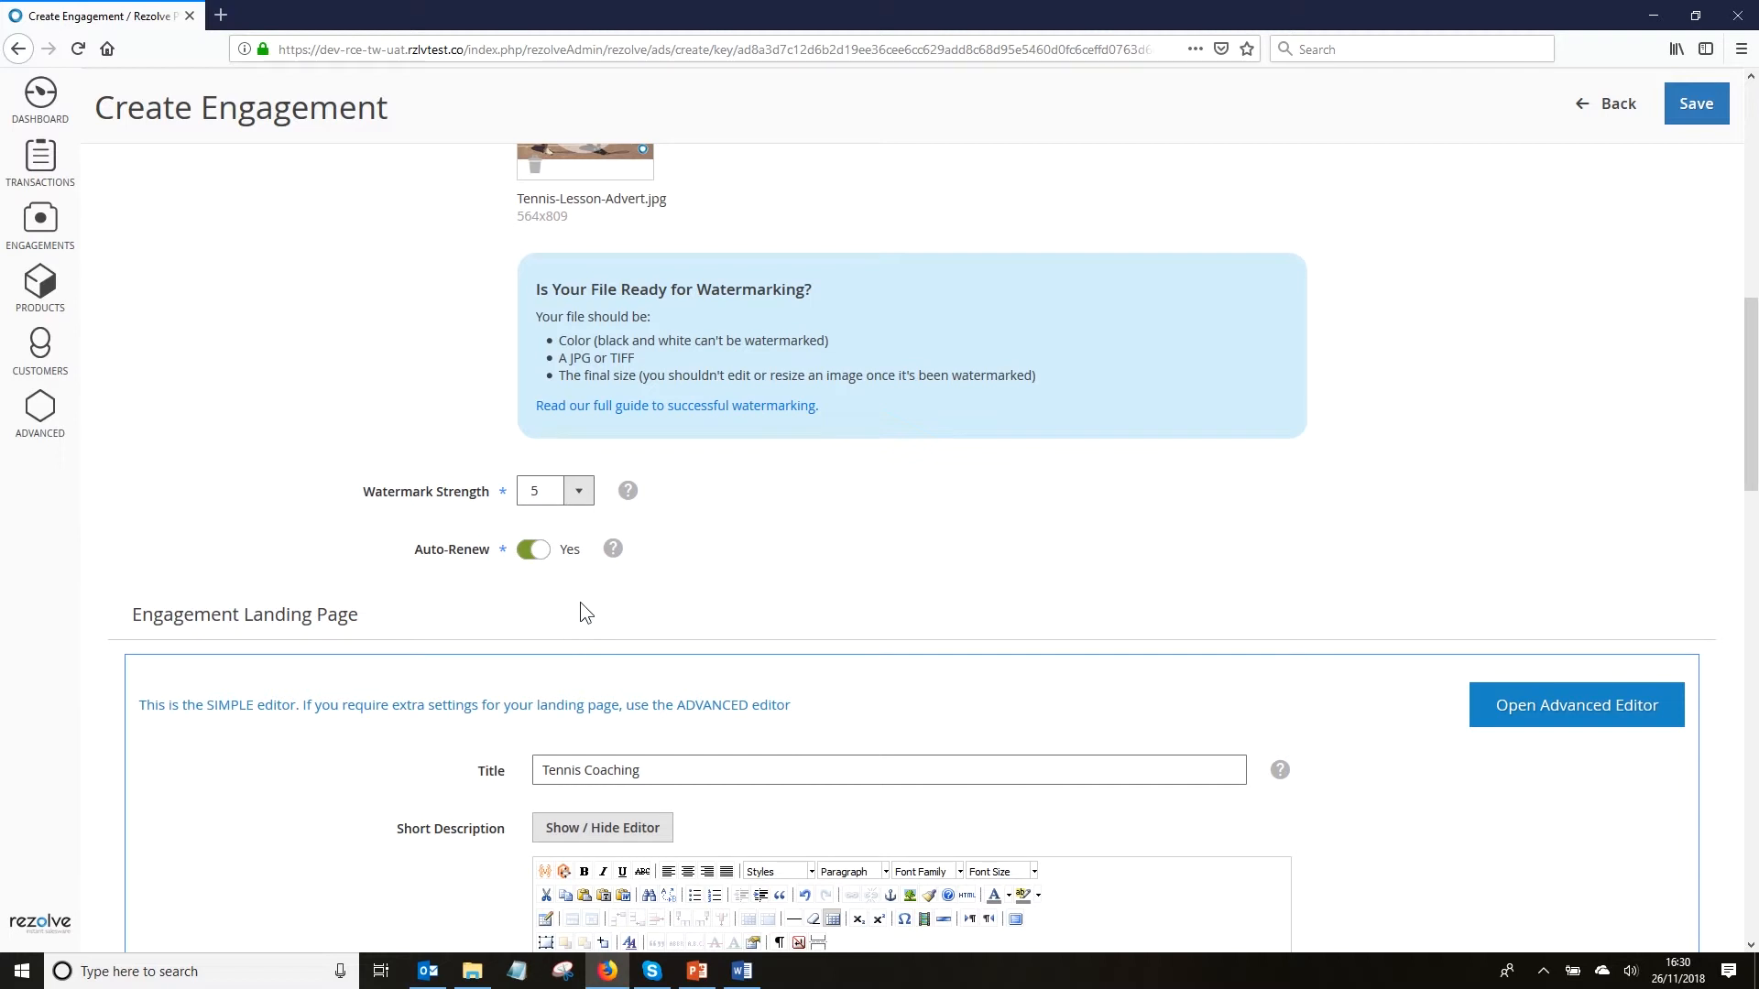
scroll(580, 602, down, 3)
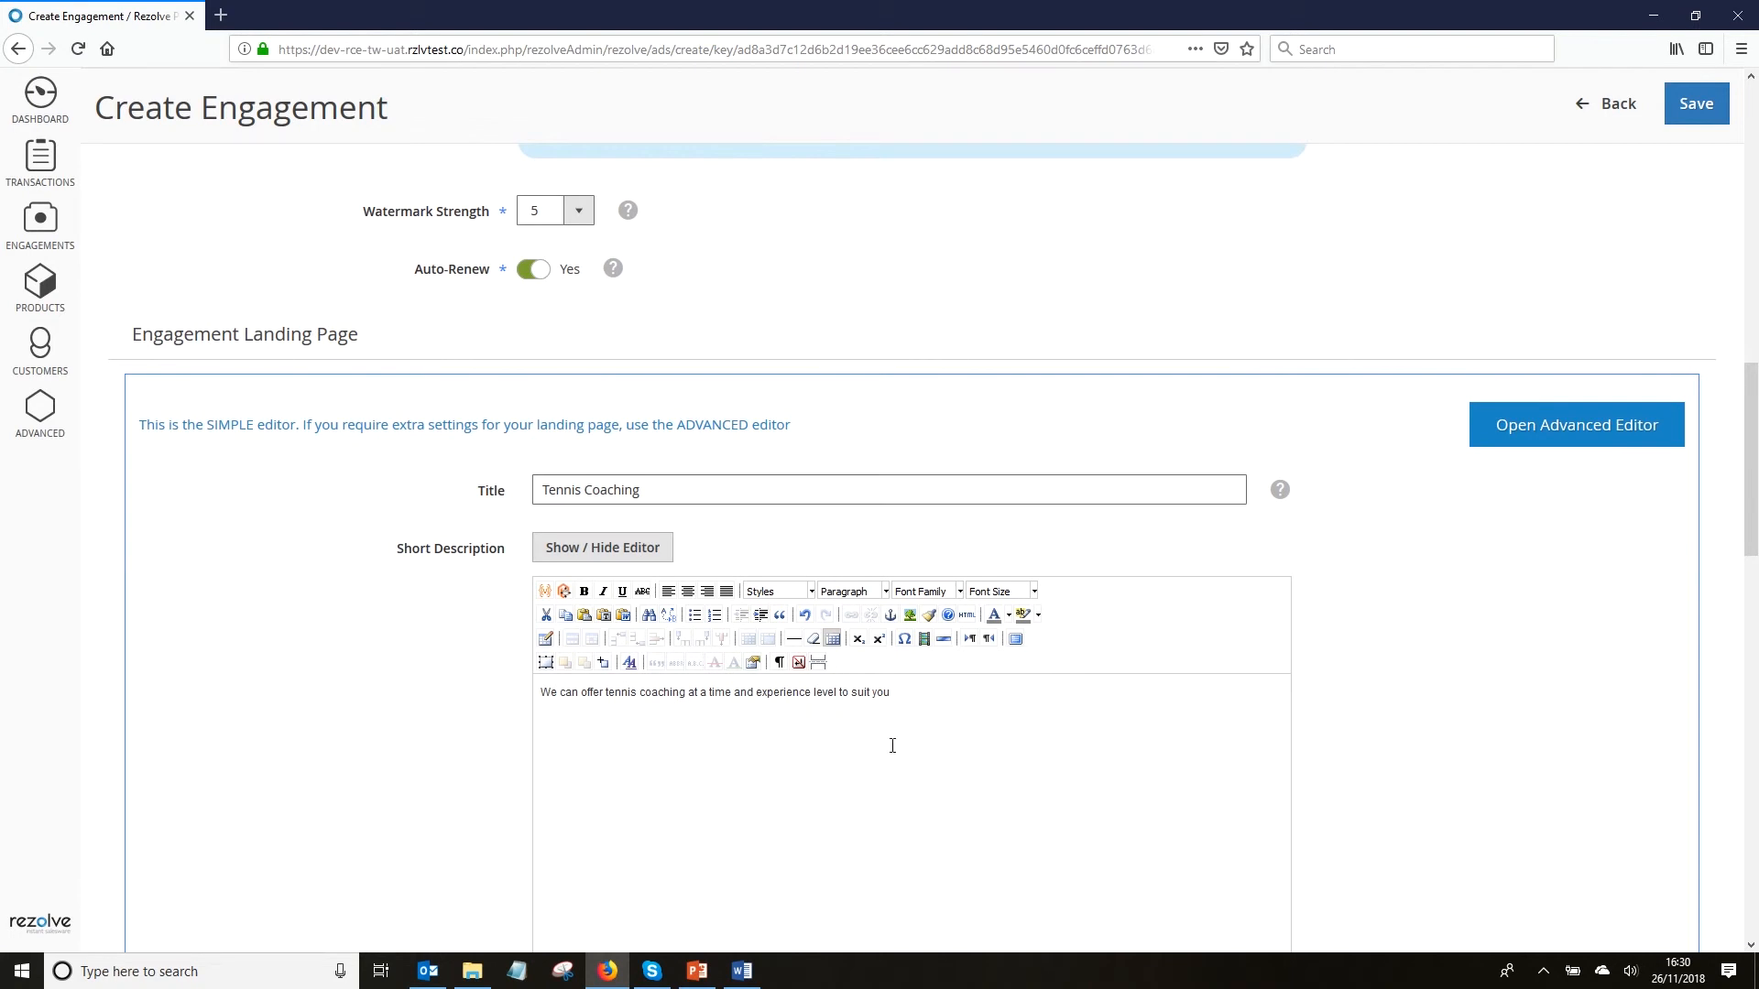
scroll(949, 733, down, 6)
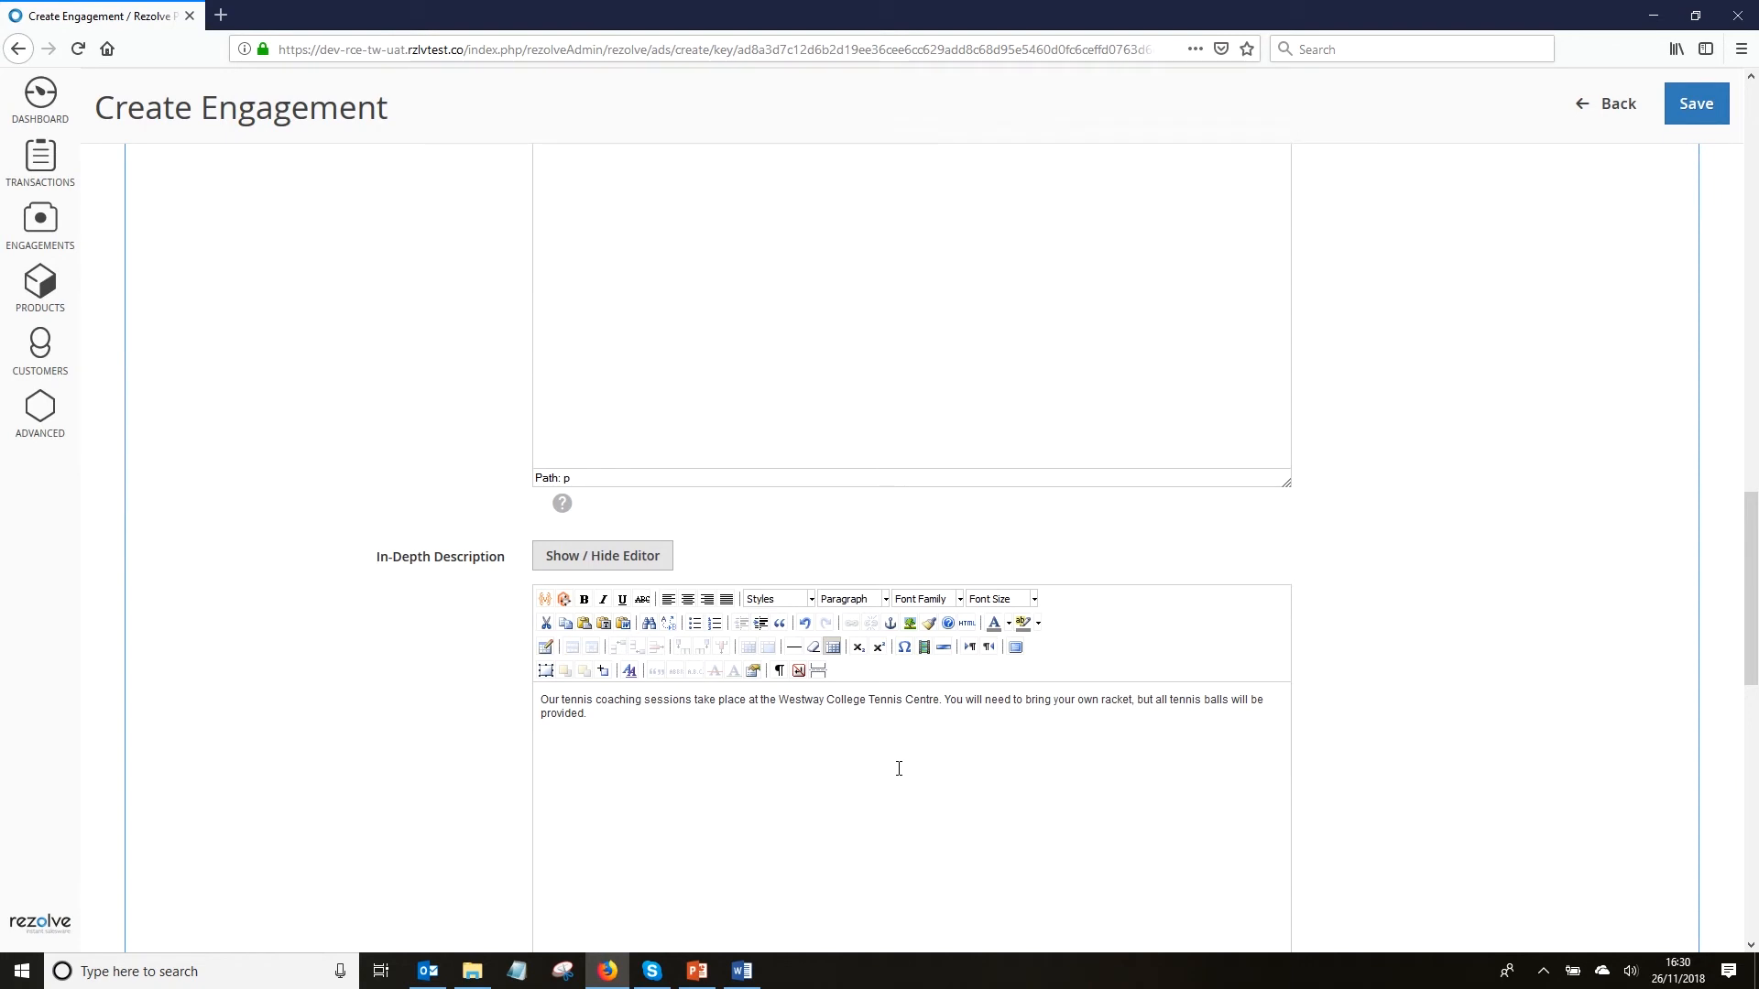
scroll(899, 766, down, 6)
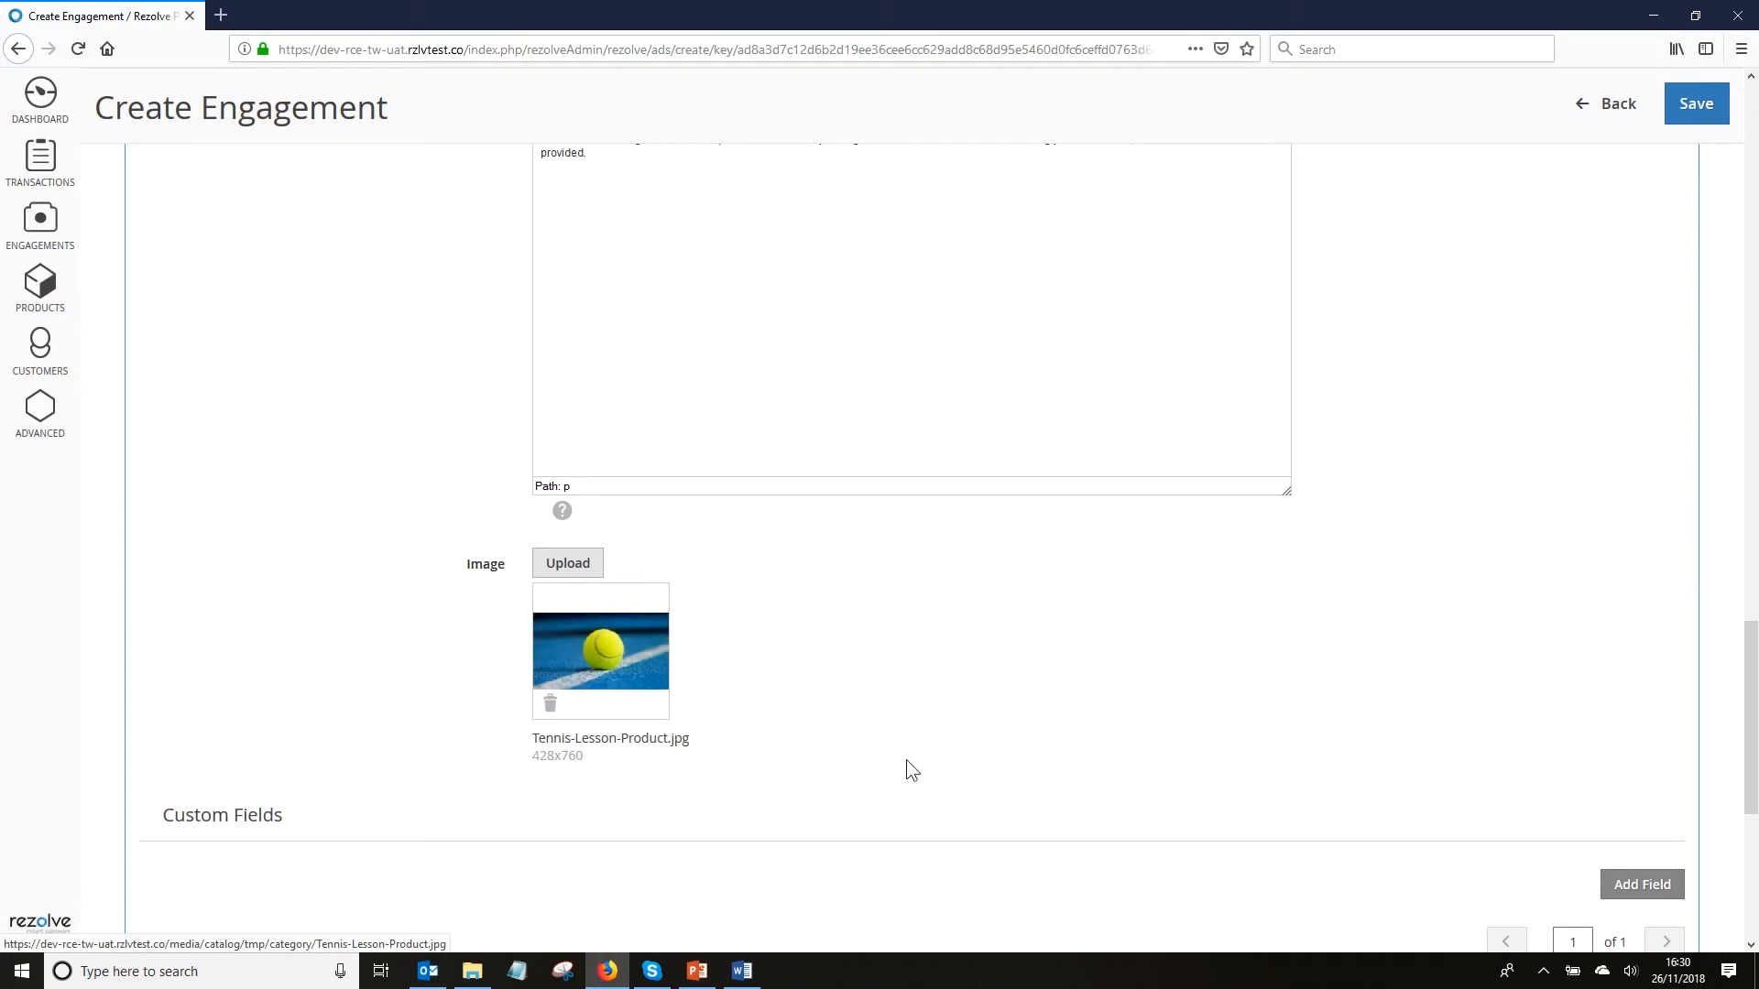
scroll(907, 768, down, 3)
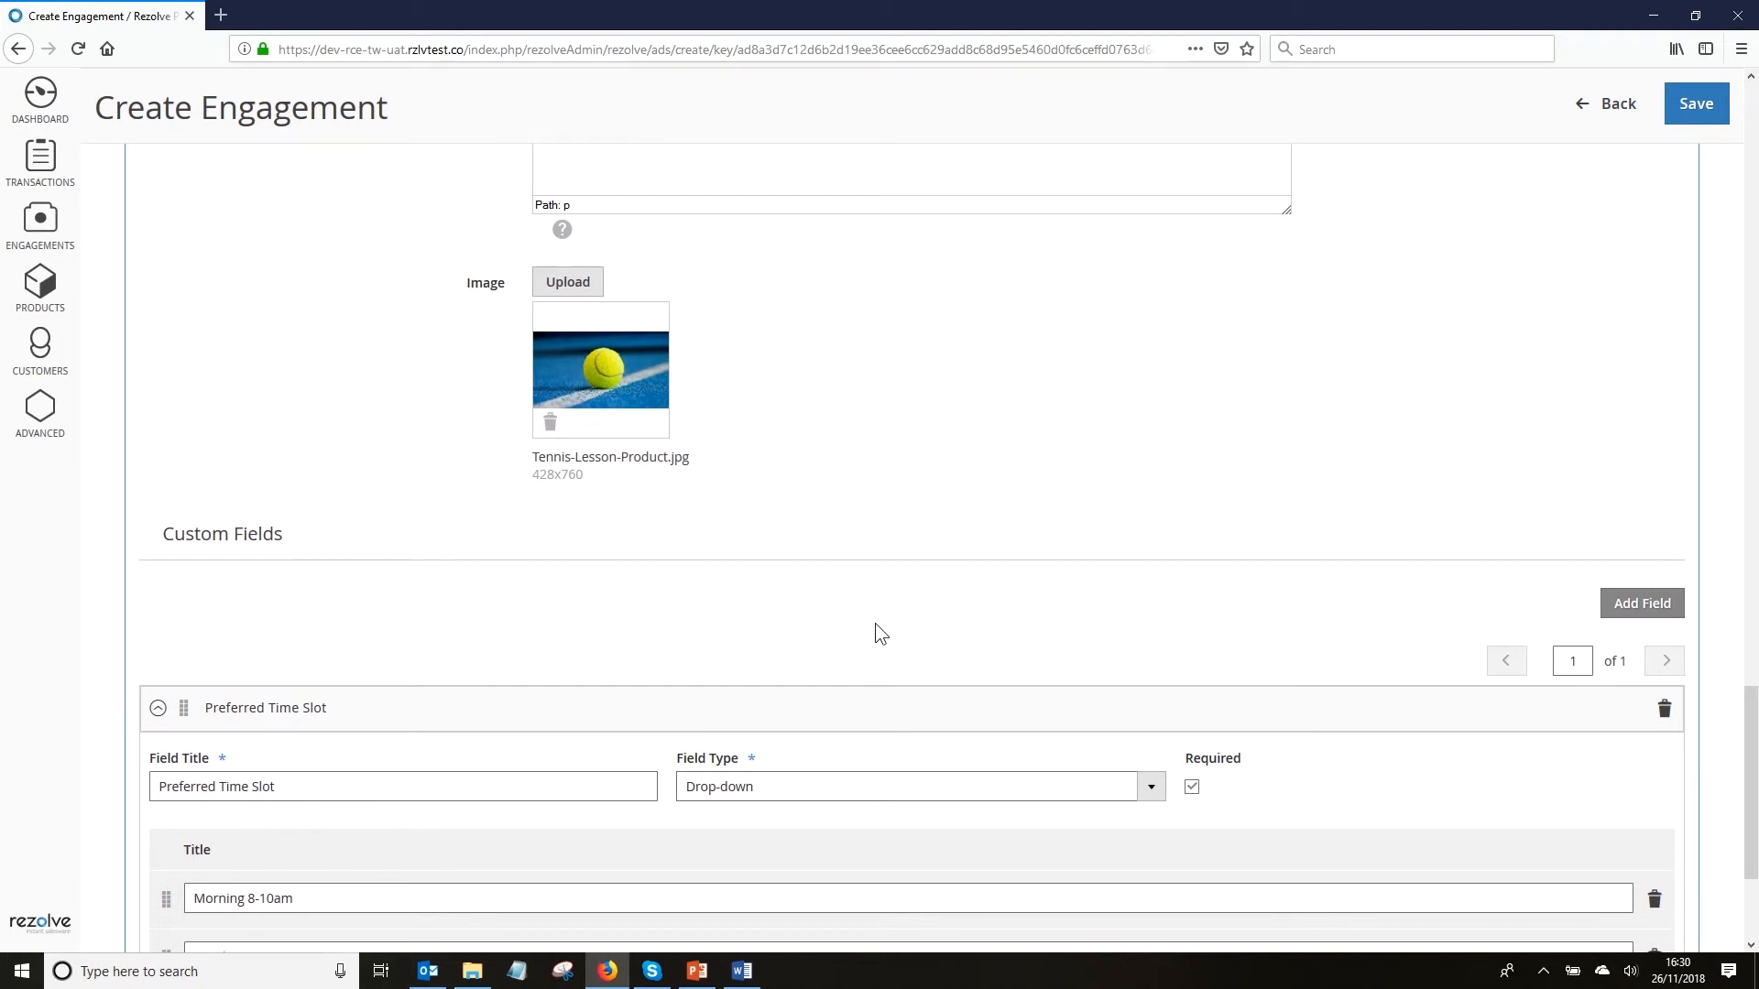
scroll(876, 622, down, 3)
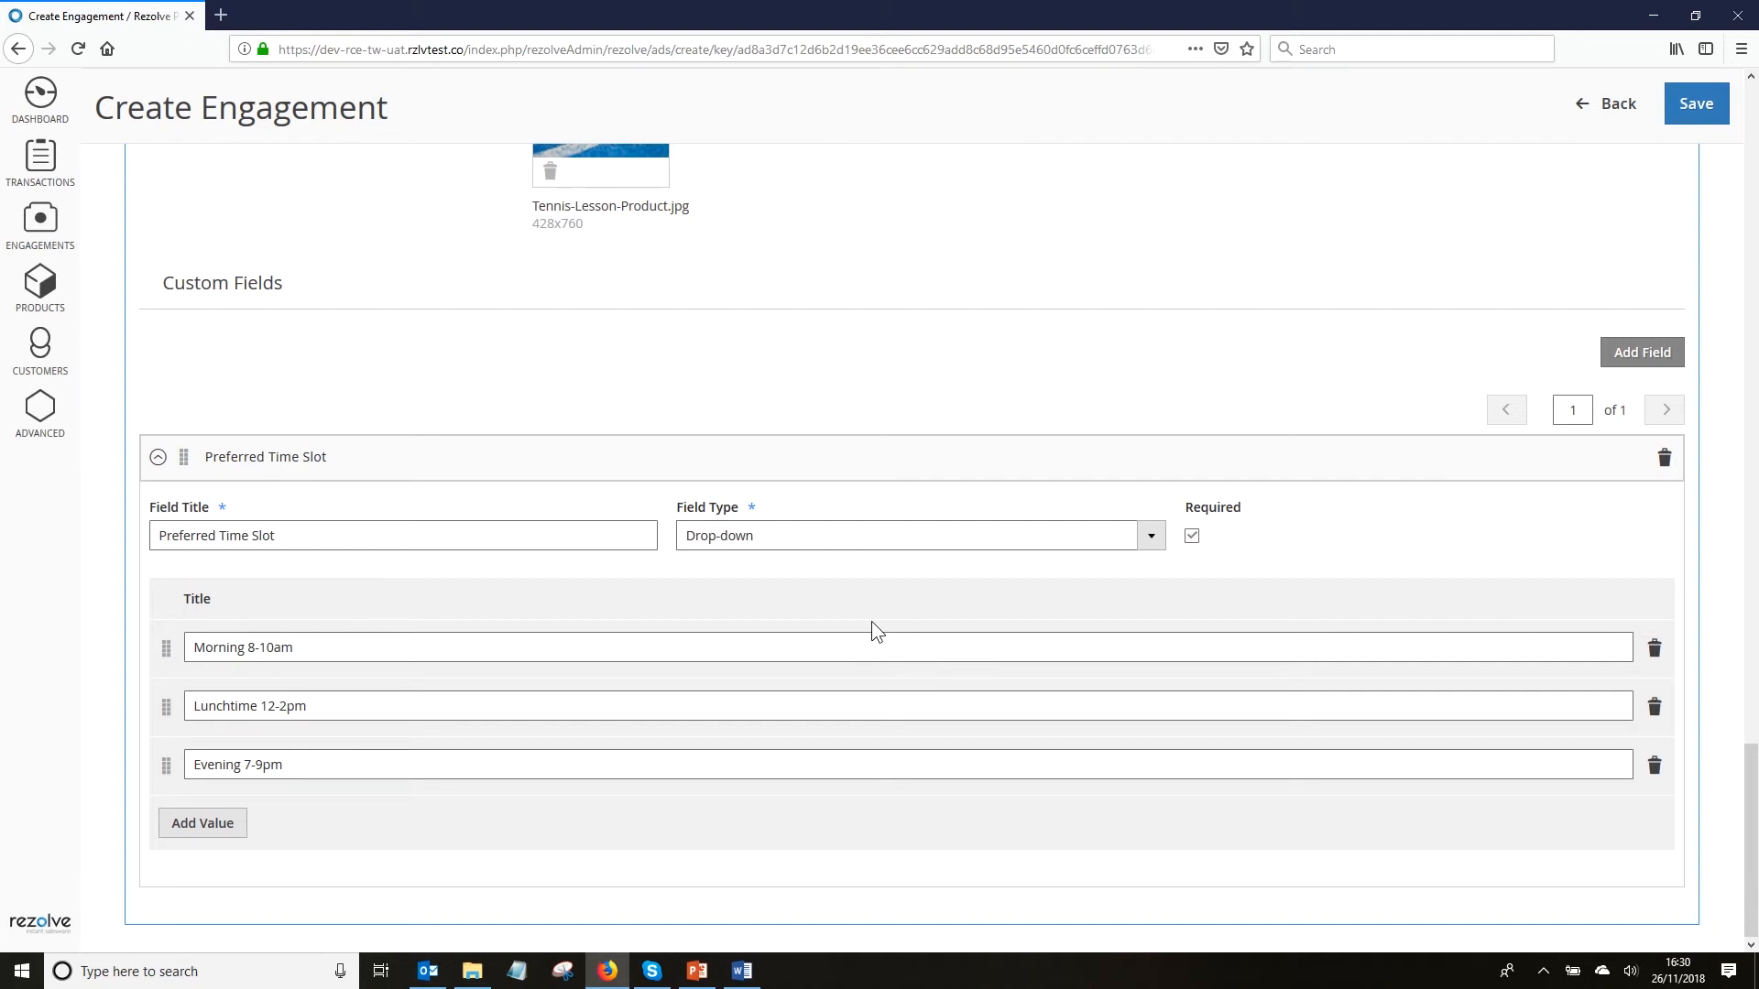
Add a second custom field titled "Ability Level" with the Drop-down field type.
click(1640, 357)
scroll(340, 612, down, 2)
click(369, 834)
text(Ability Level)
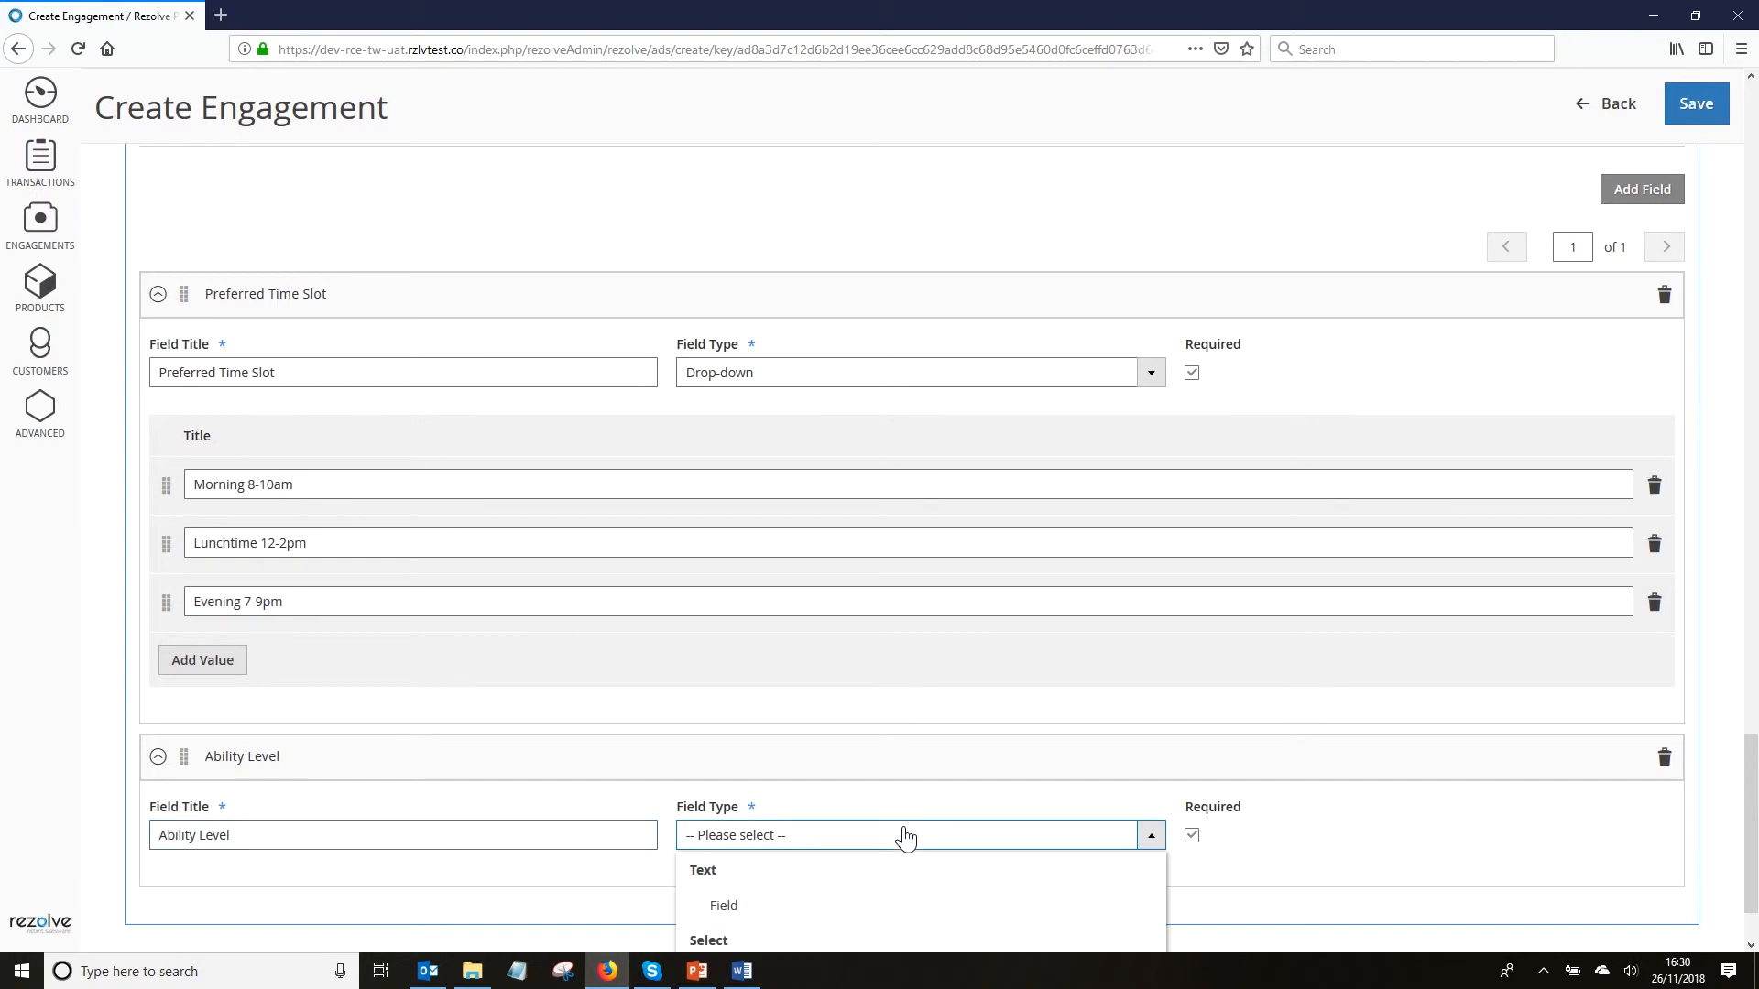
click(903, 834)
scroll(894, 794, down, 2)
click(836, 864)
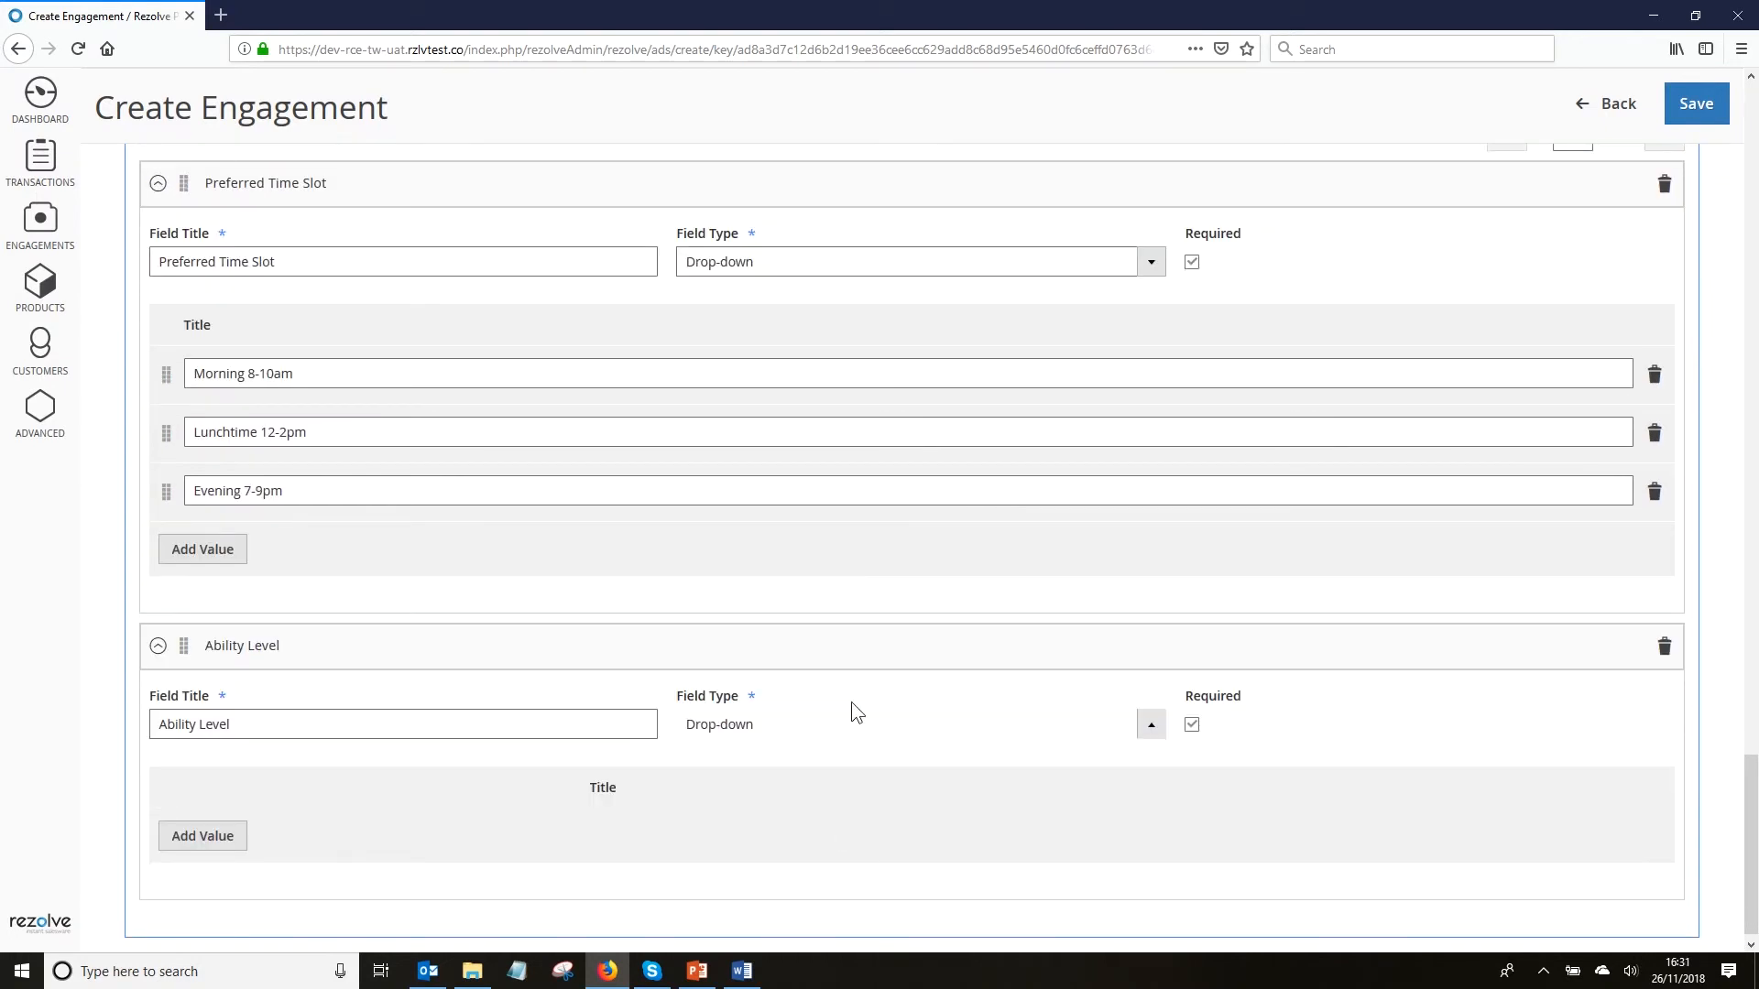
Add the values Beginner, Intermediate and Advanced to the Ability Level drop-down field.
scroll(351, 790, down, 1)
click(233, 831)
scroll(333, 821, down, 1)
click(326, 761)
text(Beginner)
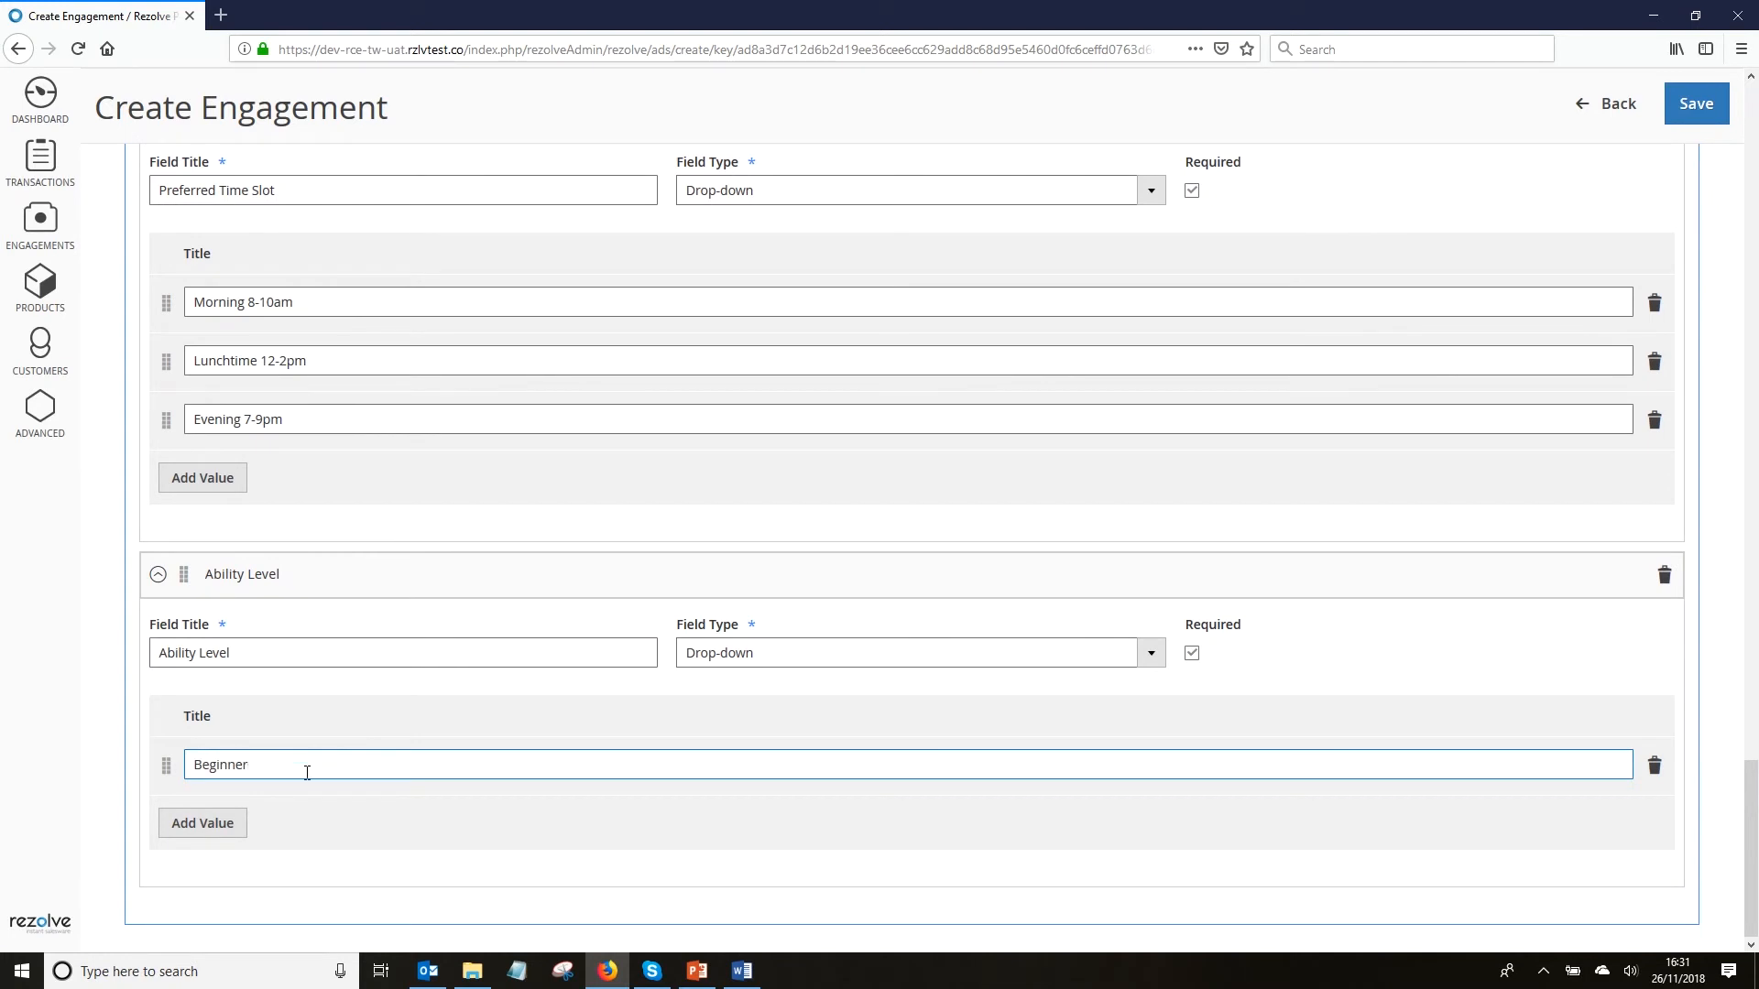
click(227, 832)
scroll(234, 806, down, 1)
click(239, 763)
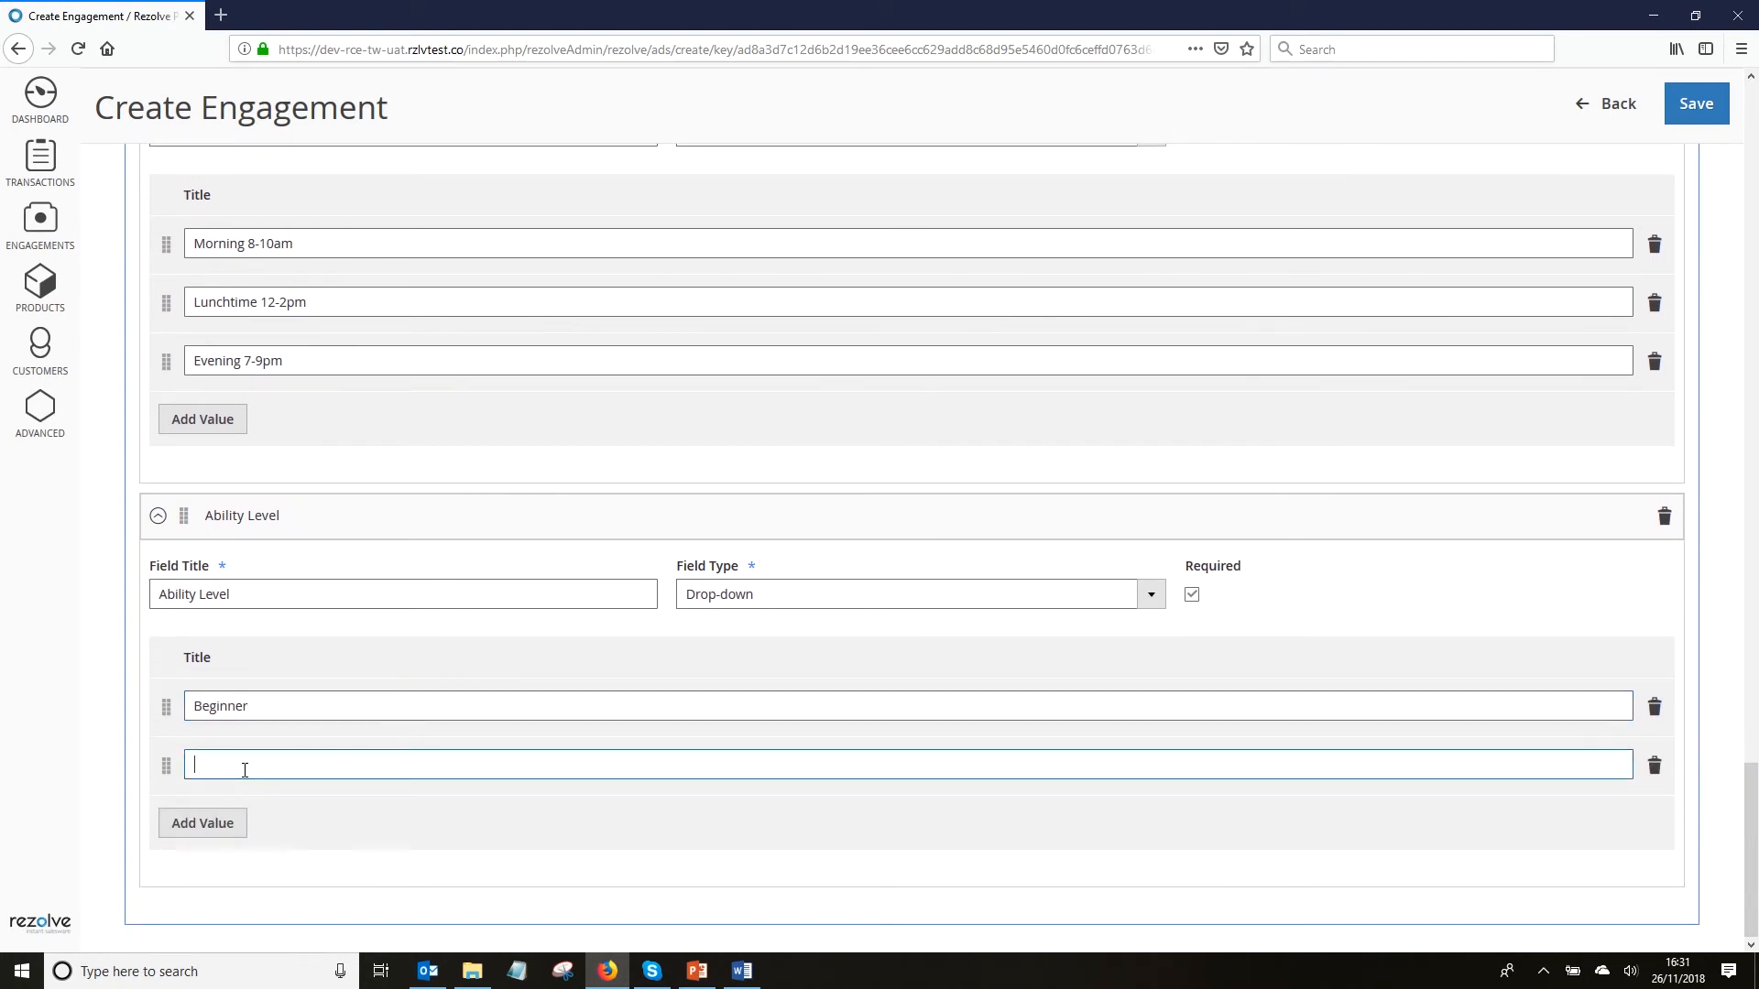
text(Intermediate)
click(230, 834)
click(235, 826)
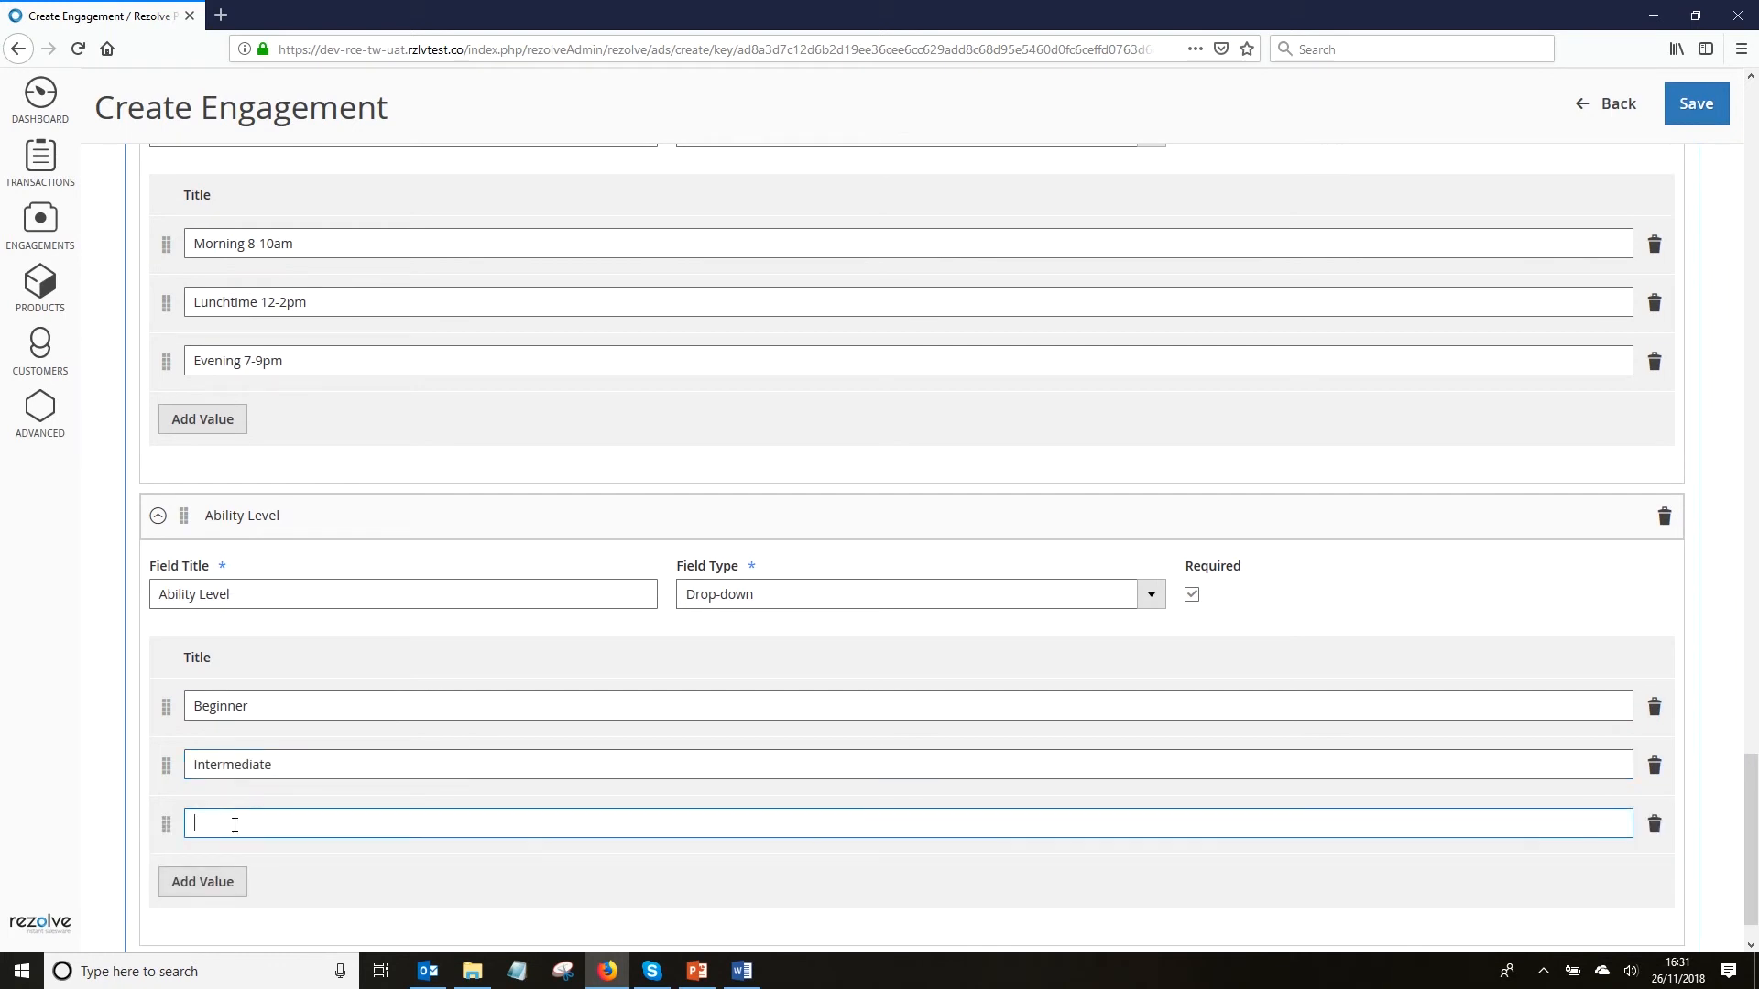
text(Advanced)
Save the completed tennis coaching engagement.
drag(1751, 893, 1729, 249)
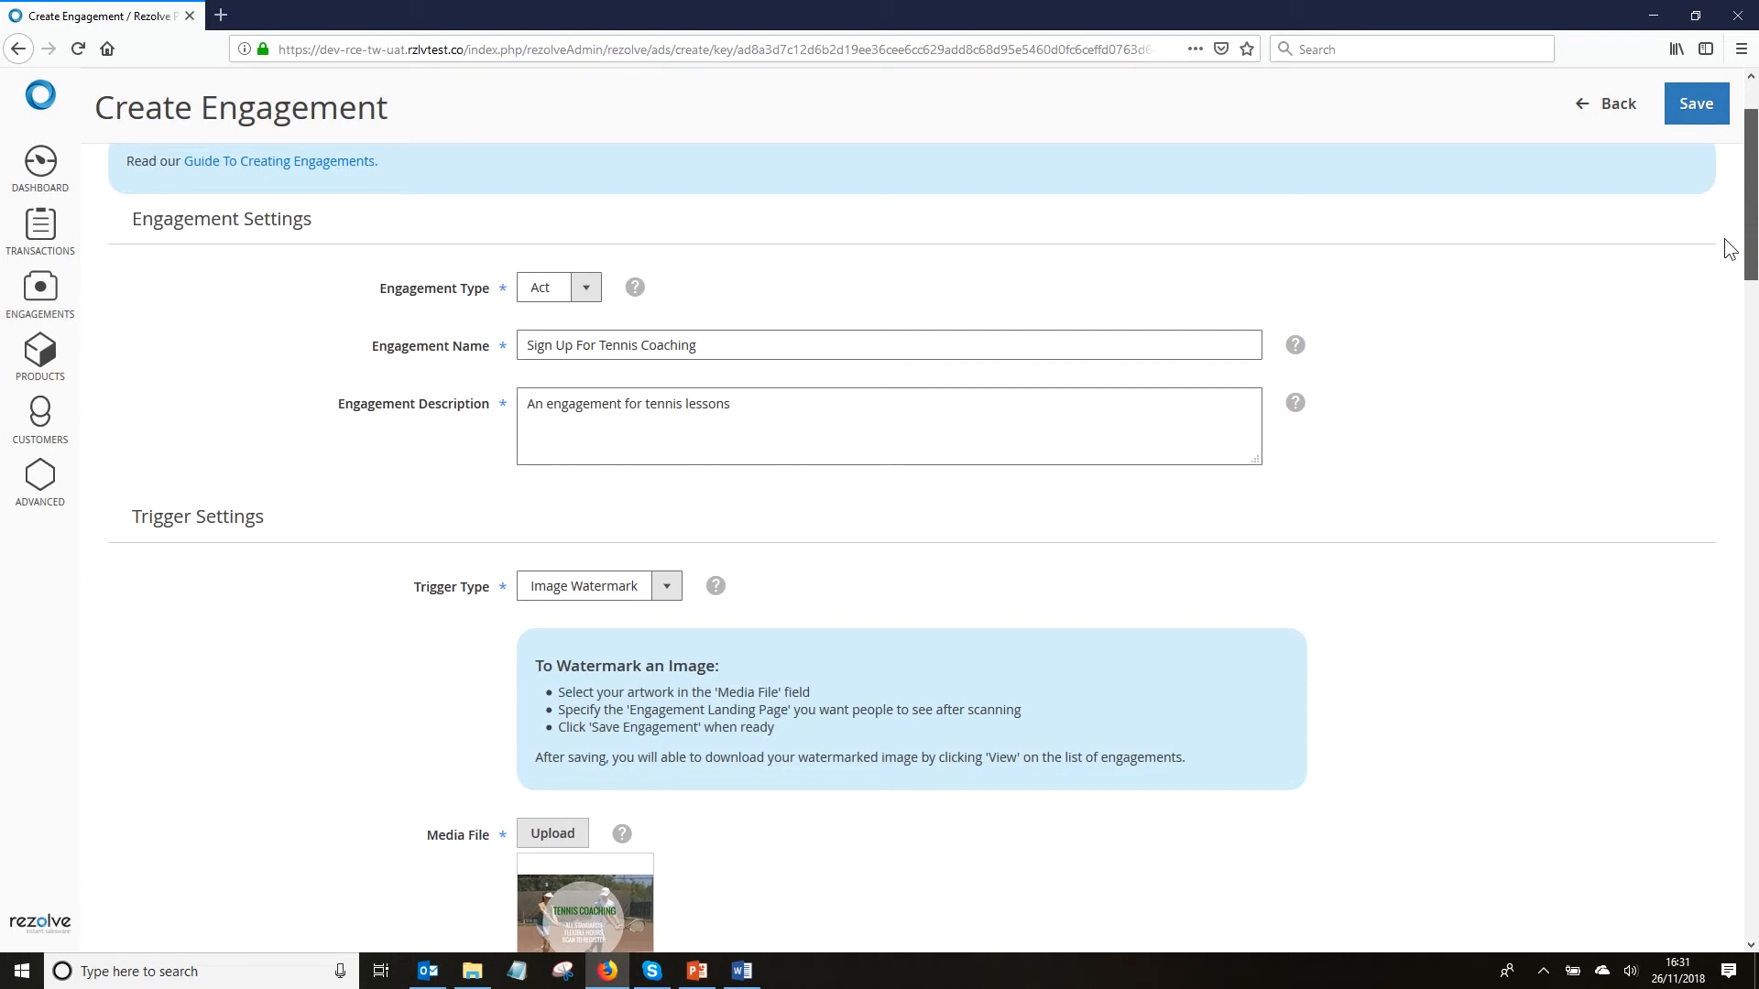
scroll(1734, 247, up, 2)
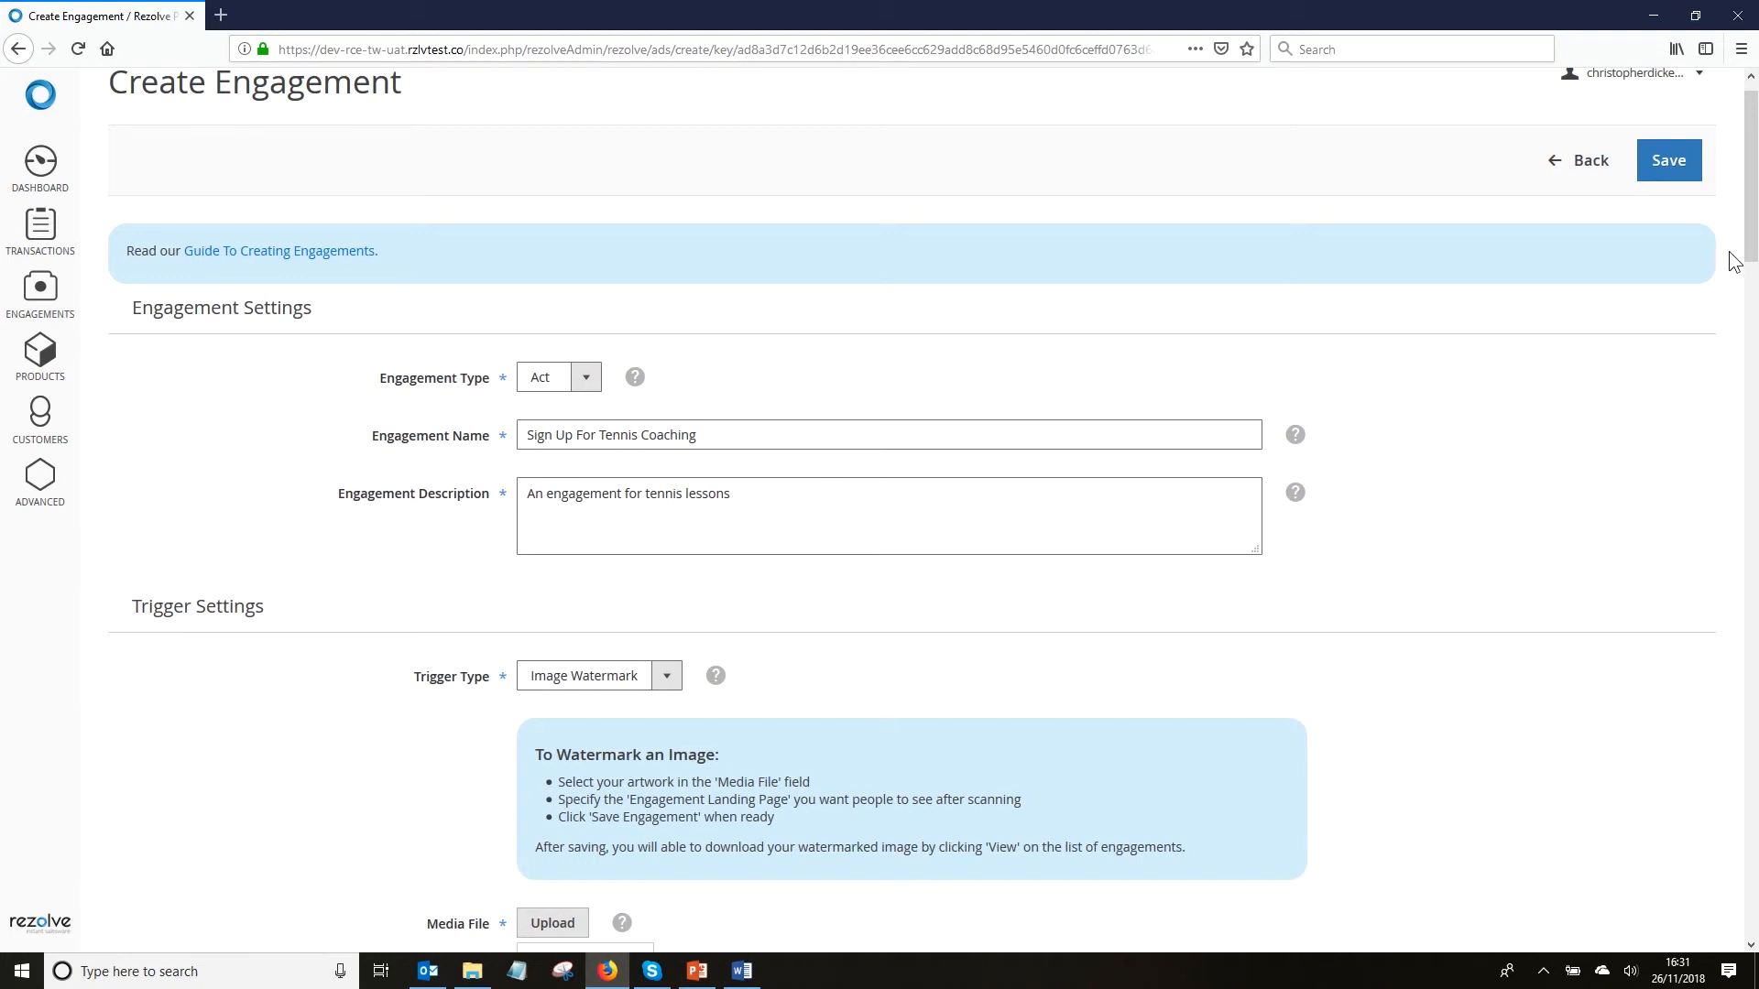
click(1686, 177)
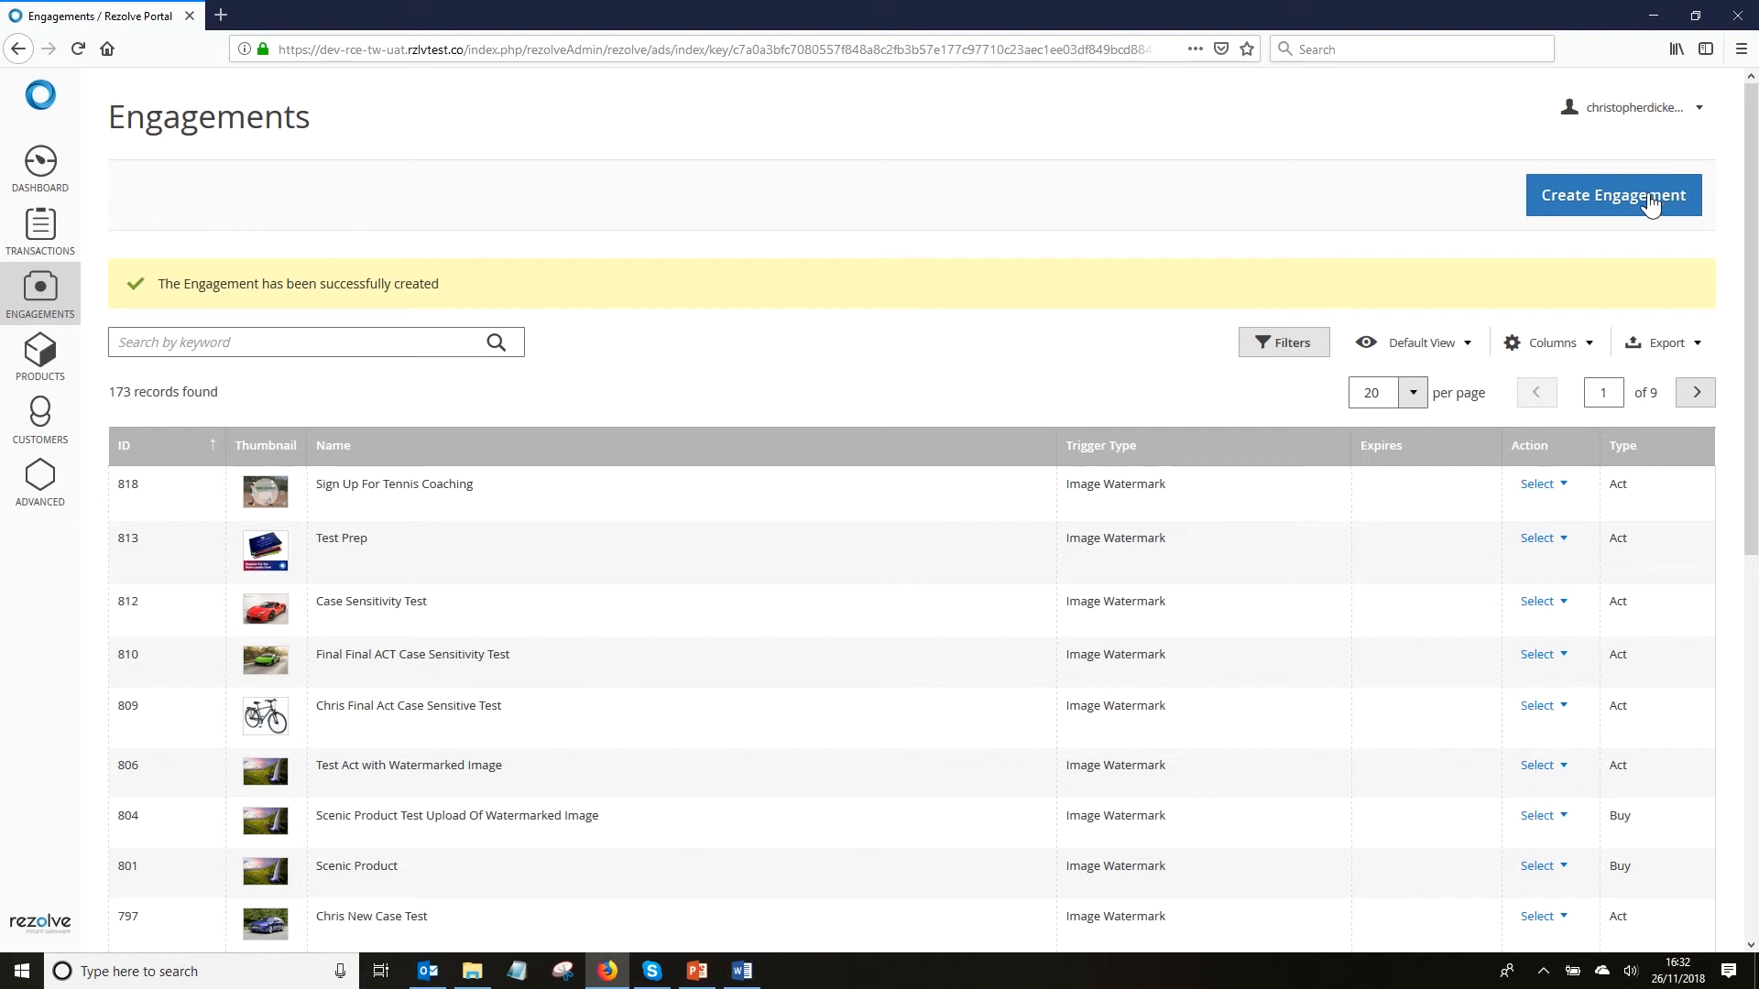
View the saved Sign Up For Tennis Coaching engagement and download its watermarked image, opening it with the default TWINUI application.
click(1561, 487)
click(1665, 519)
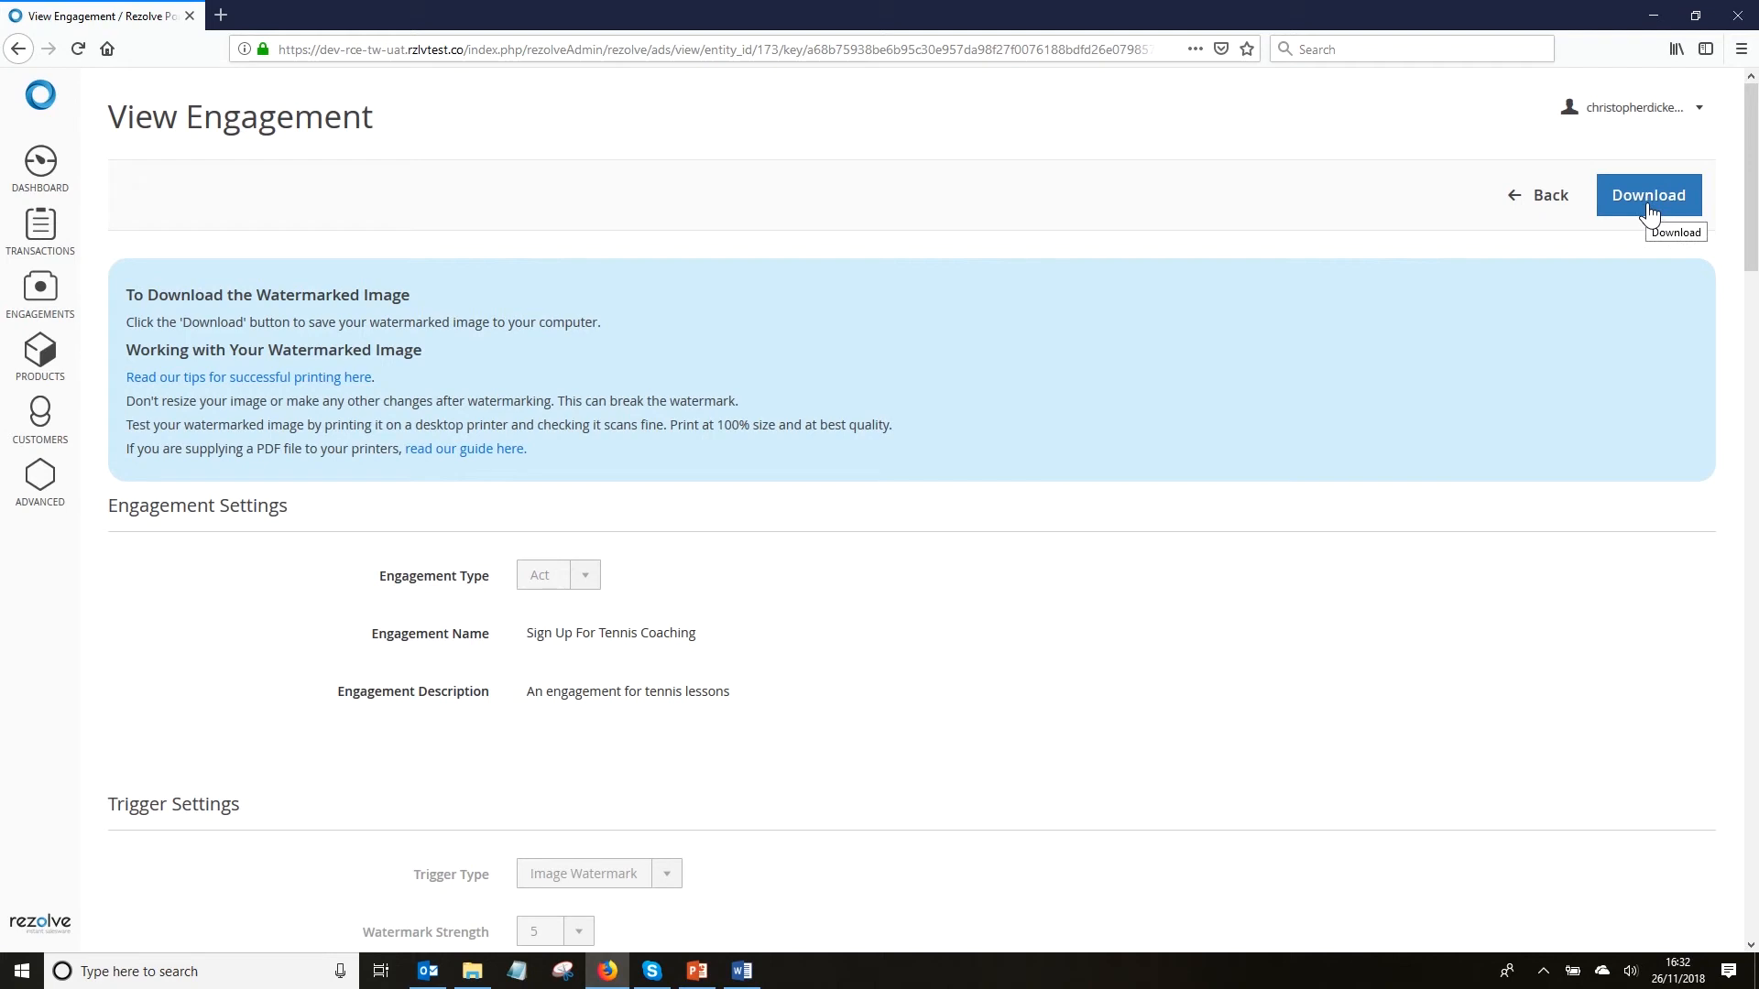
click(1648, 195)
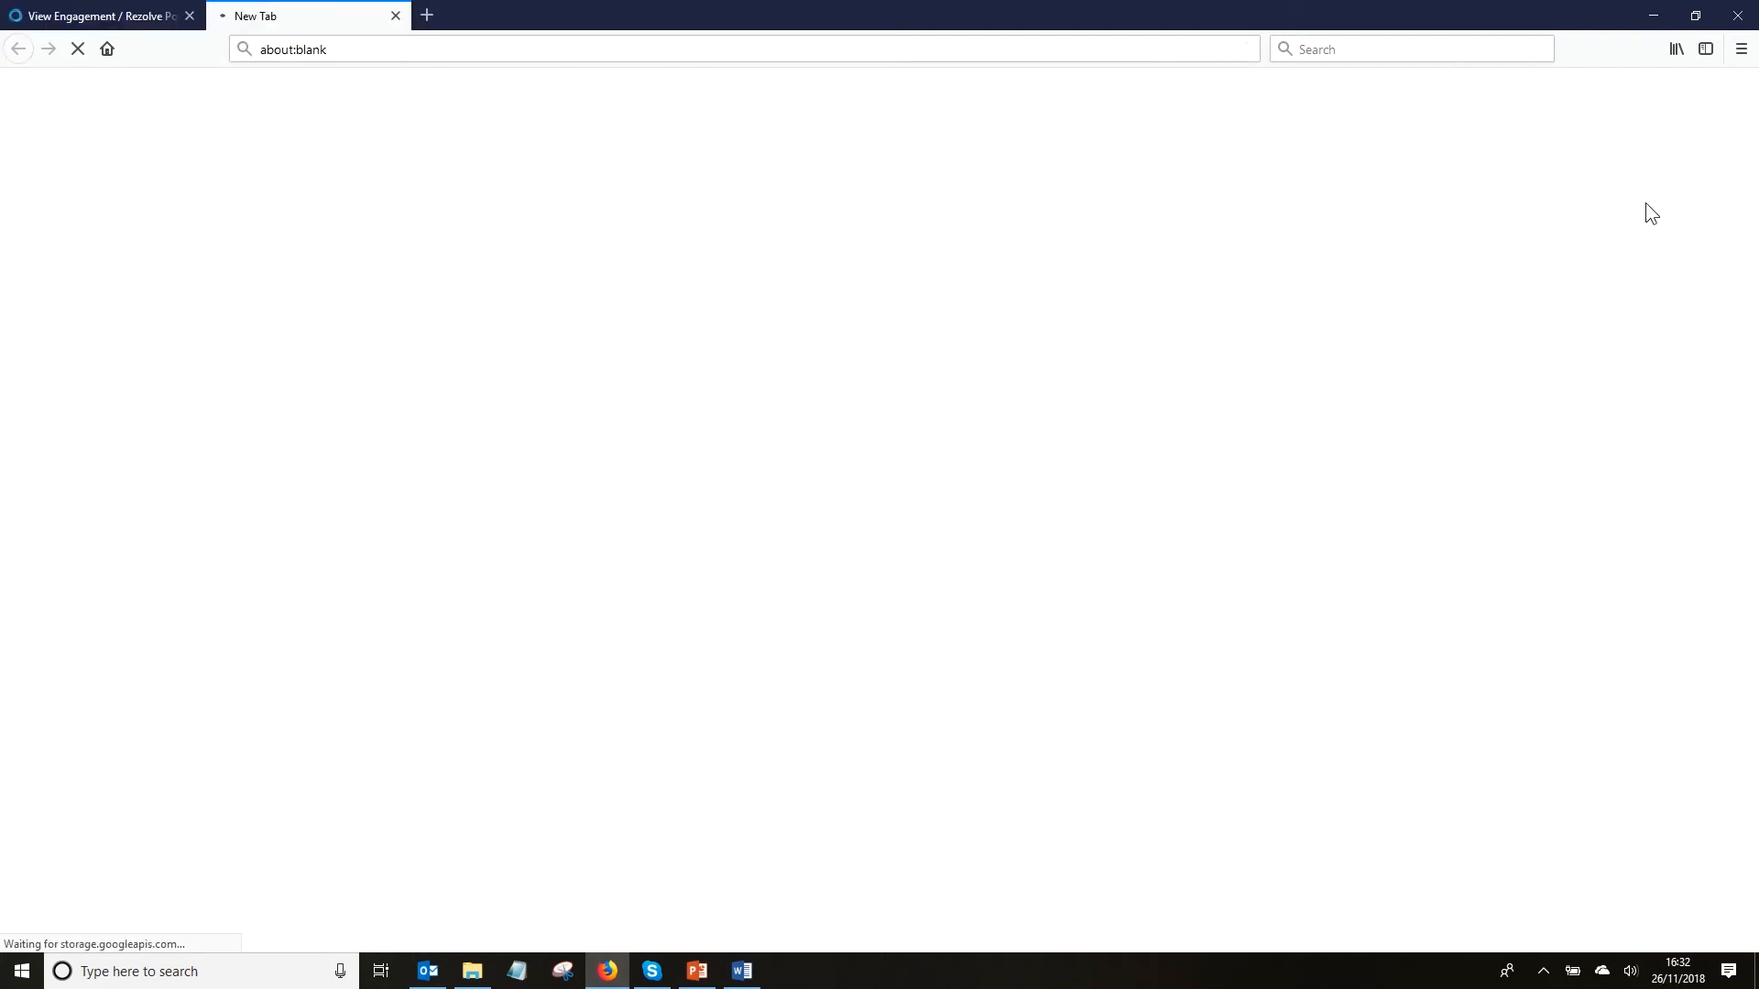
key(Up)
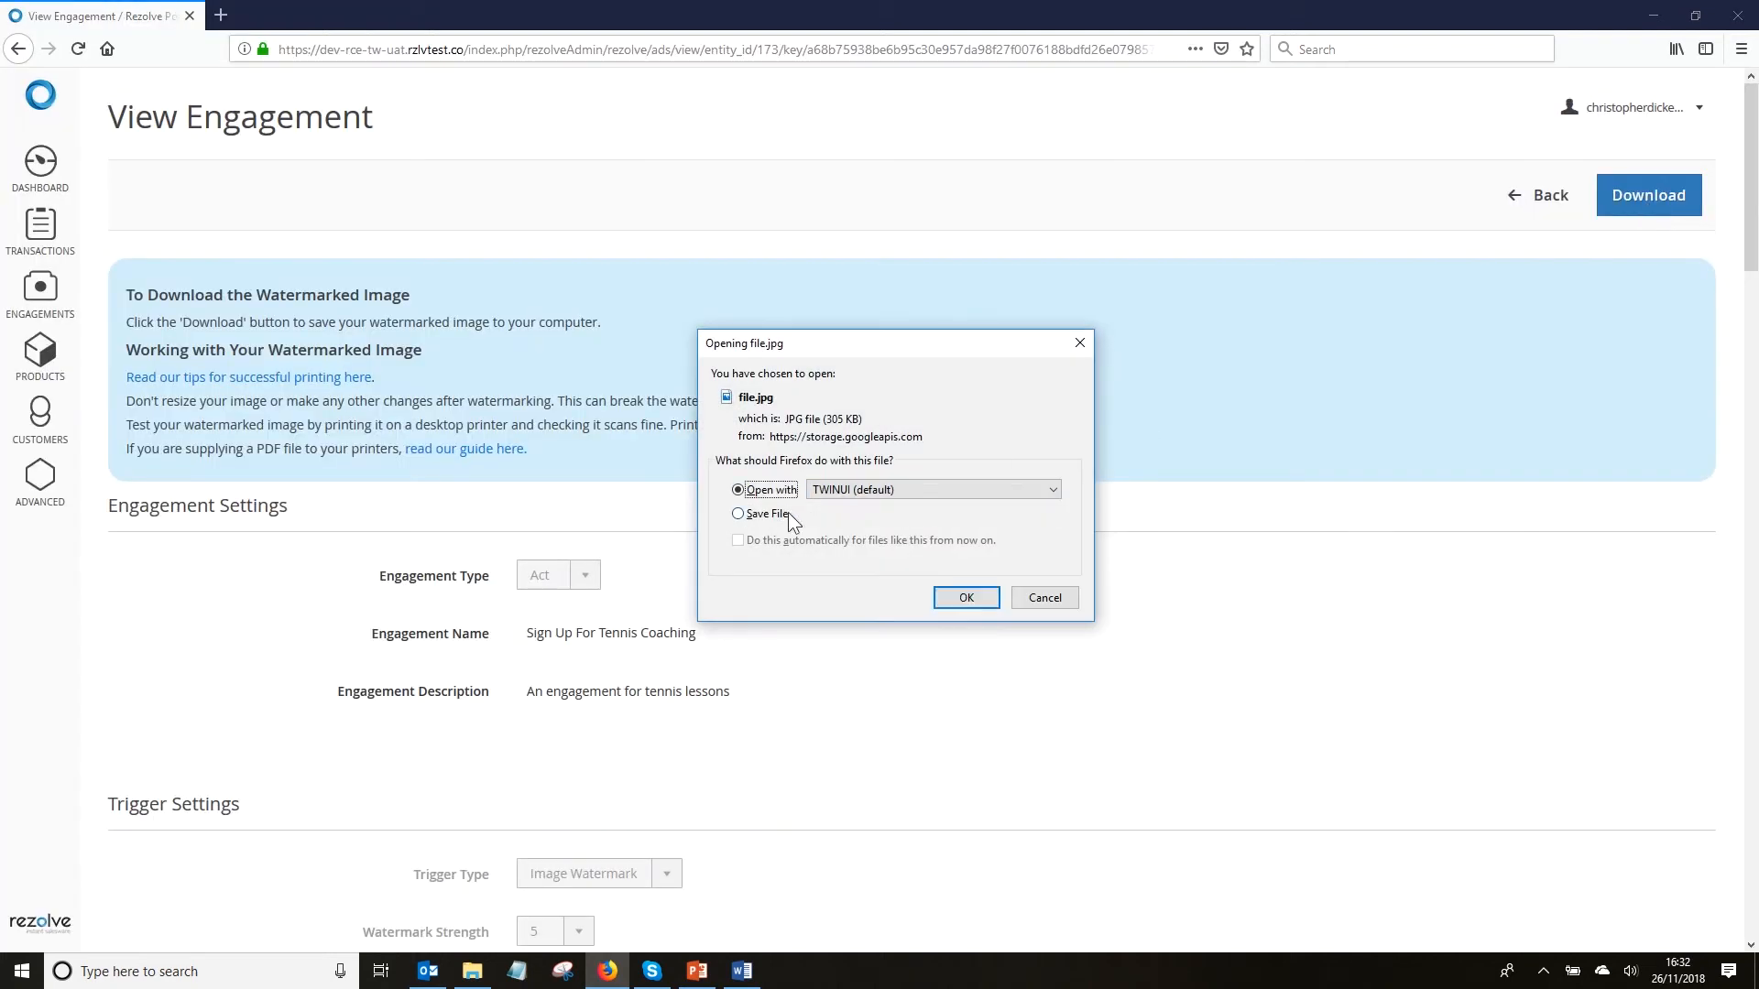
click(975, 605)
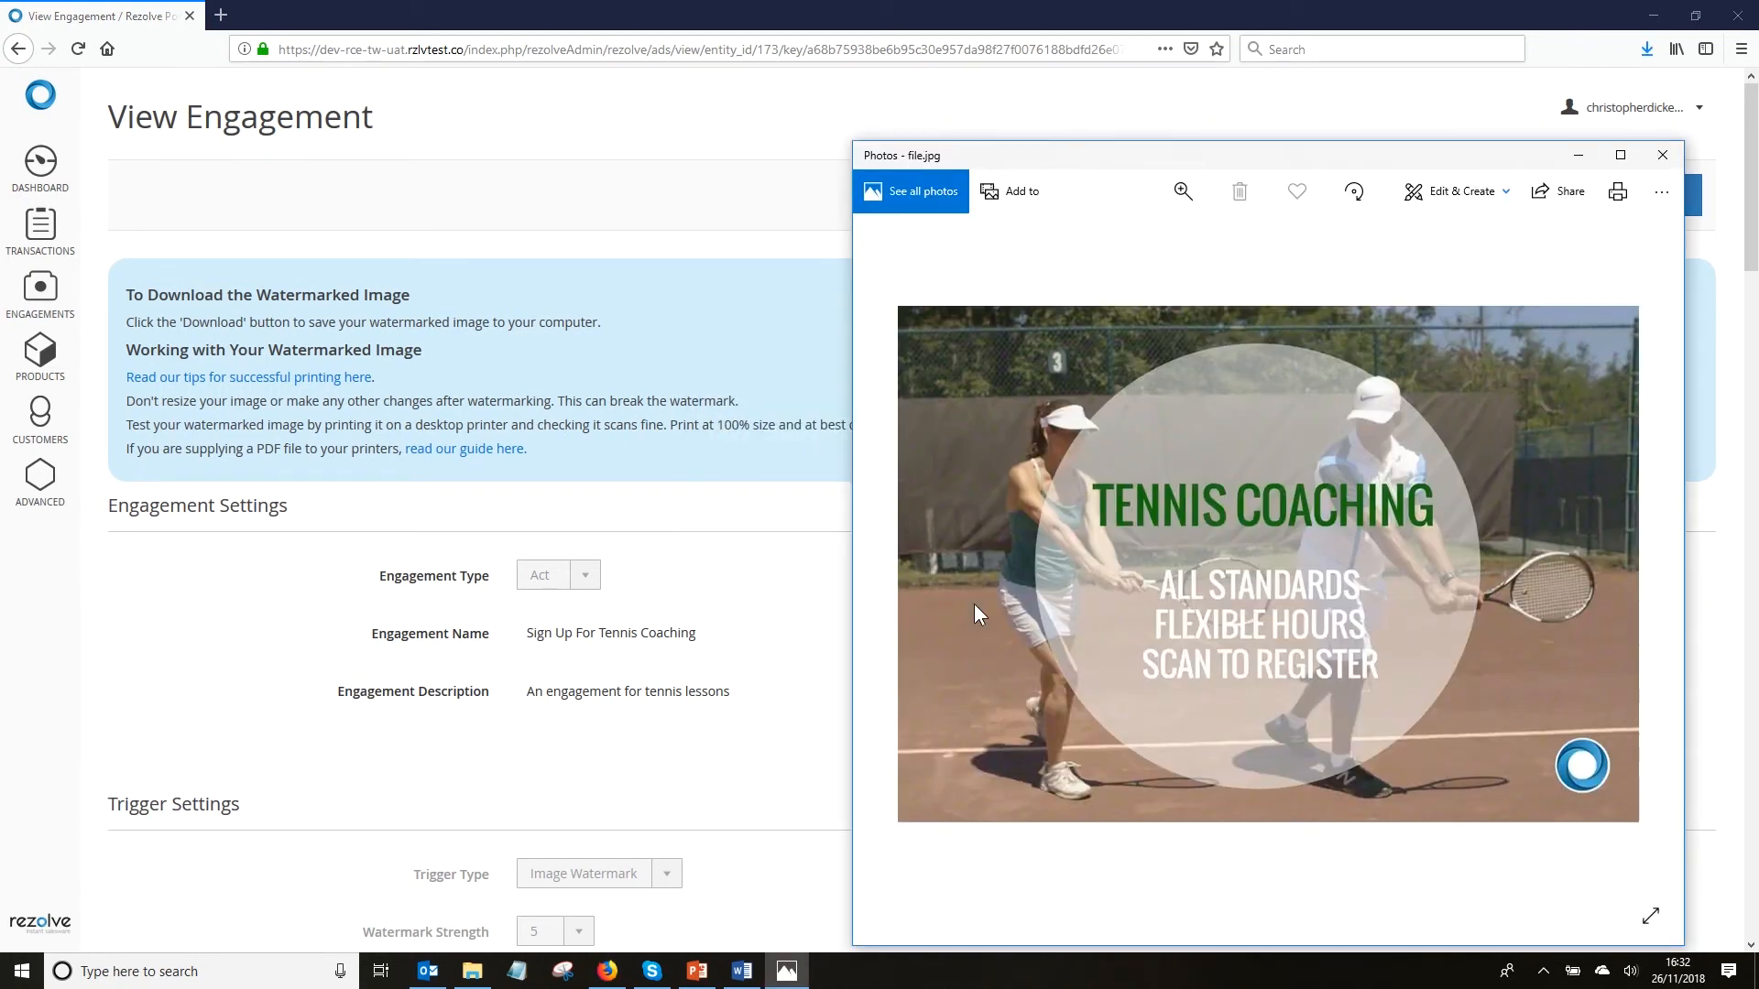
drag(1163, 161, 986, 102)
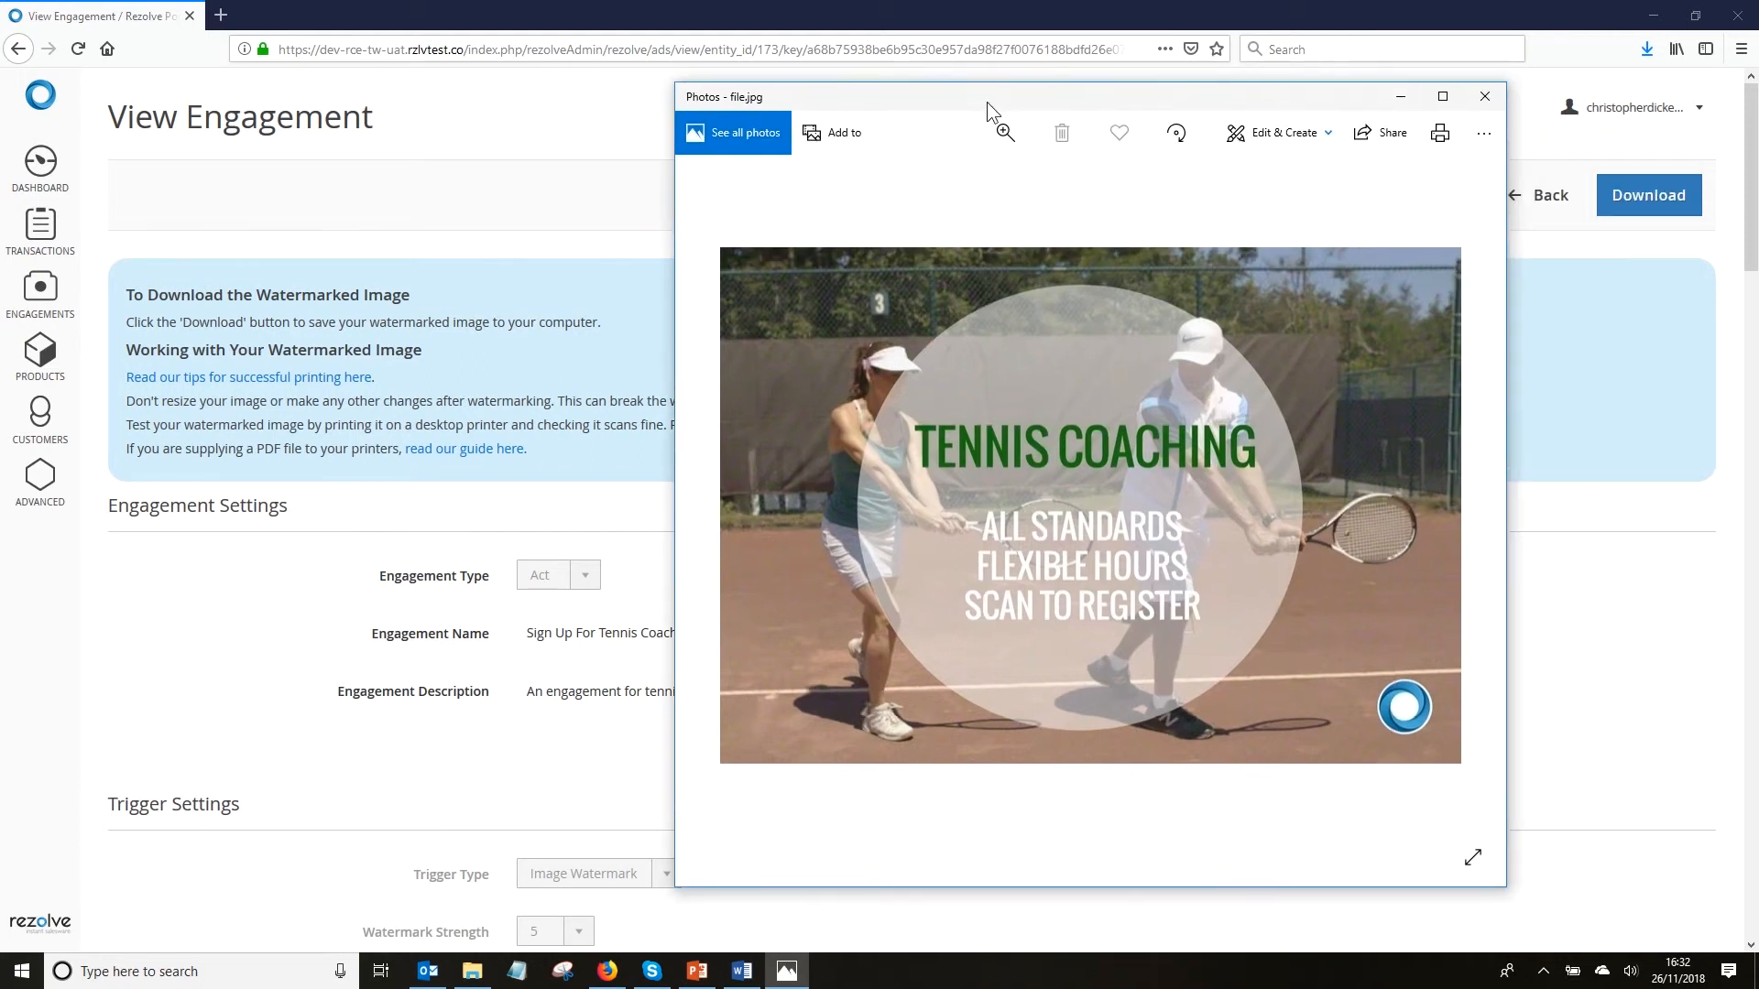